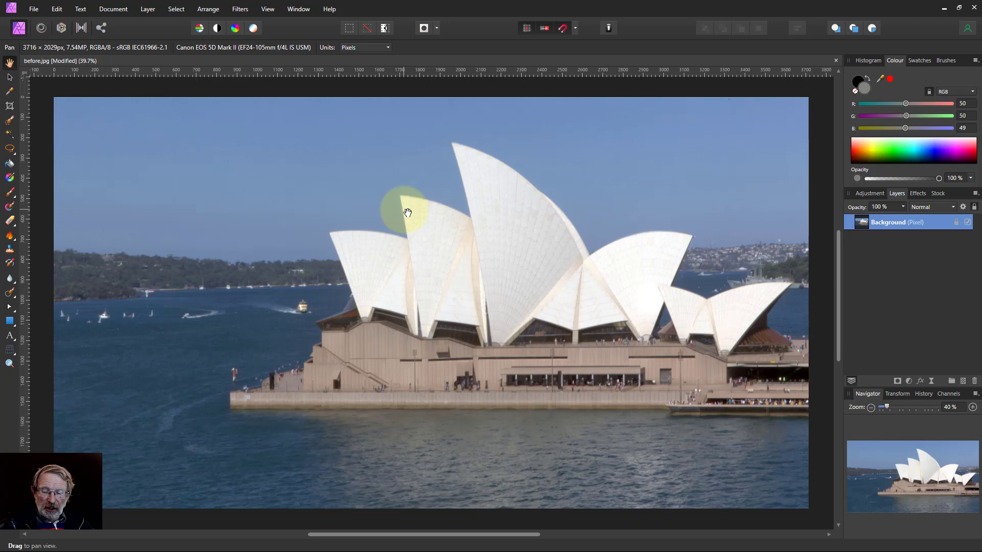
# Zoom the canvas to 370% on the edge of the tallest sail.
pyautogui.scroll(6, 536, 205)
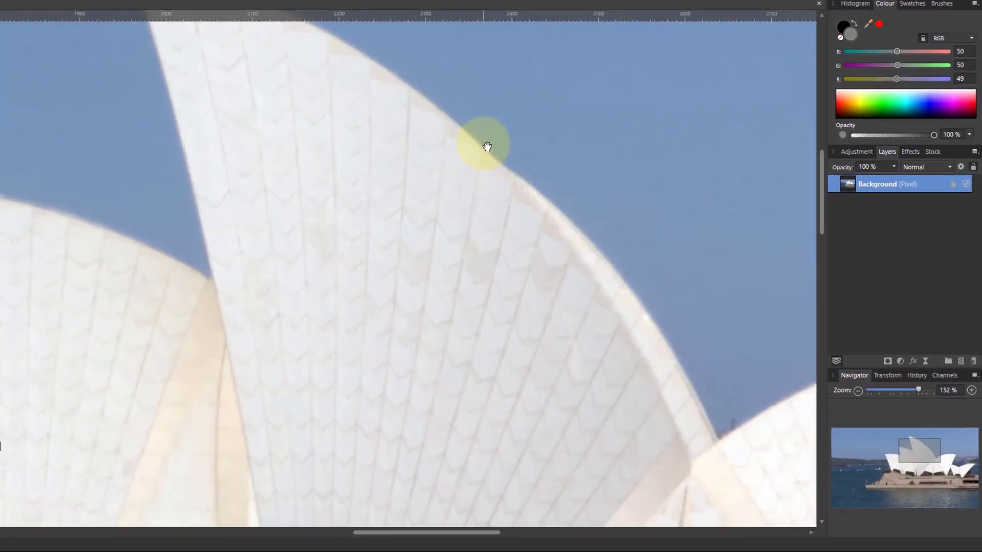
pyautogui.scroll(2, 486, 148)
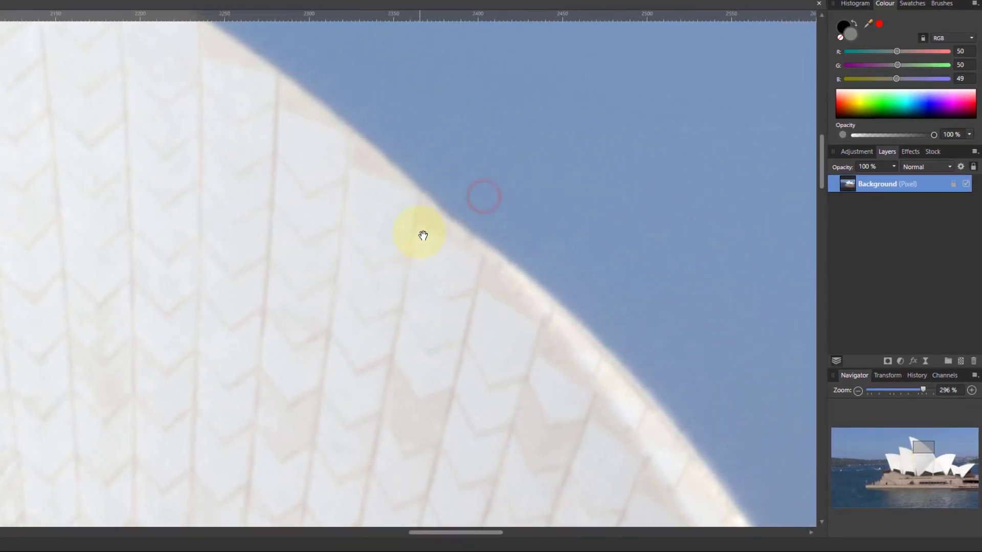
pyautogui.scroll(1, 420, 199)
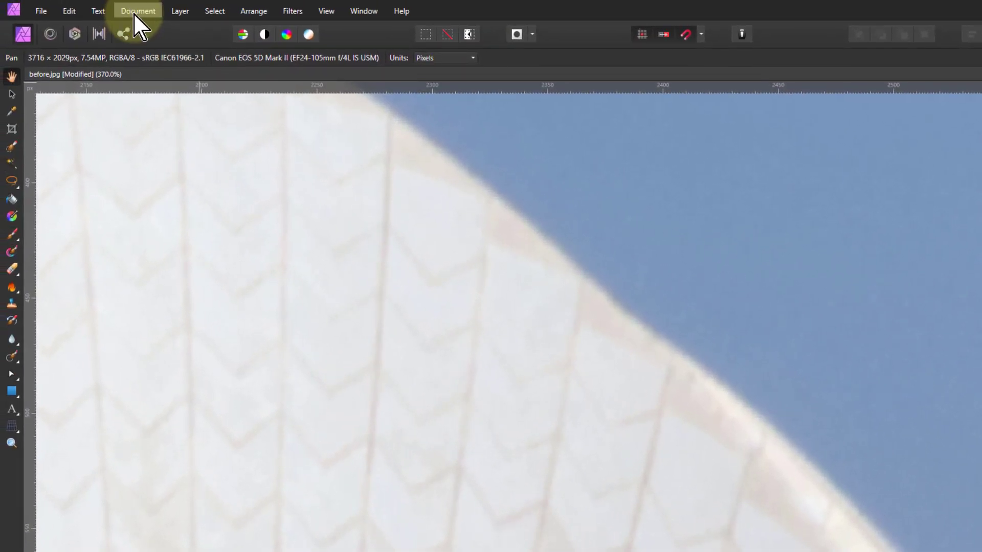
# Convert the document format from RGBA/8 to RGB/16 with Convert Format / ICC Profile.
pyautogui.click(134, 13)
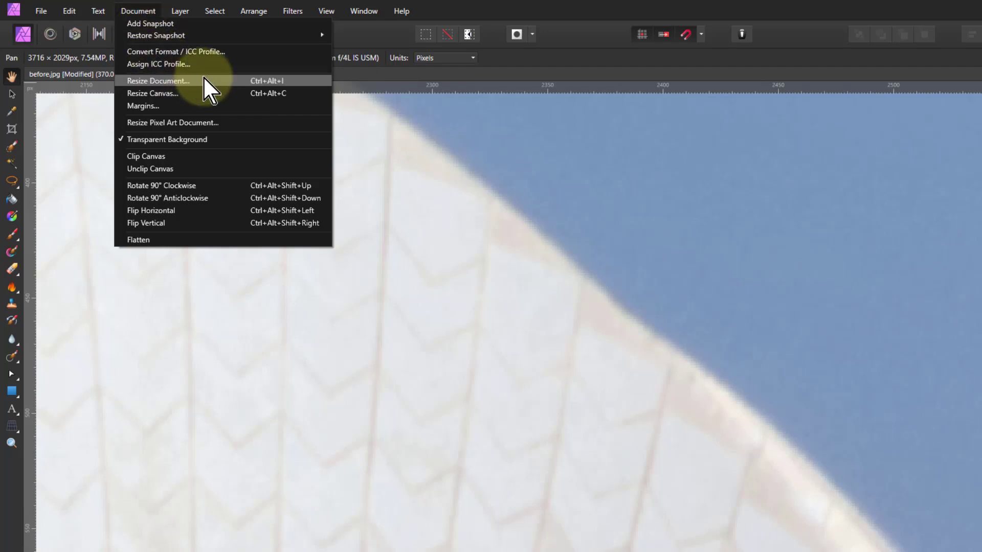
pyautogui.click(188, 51)
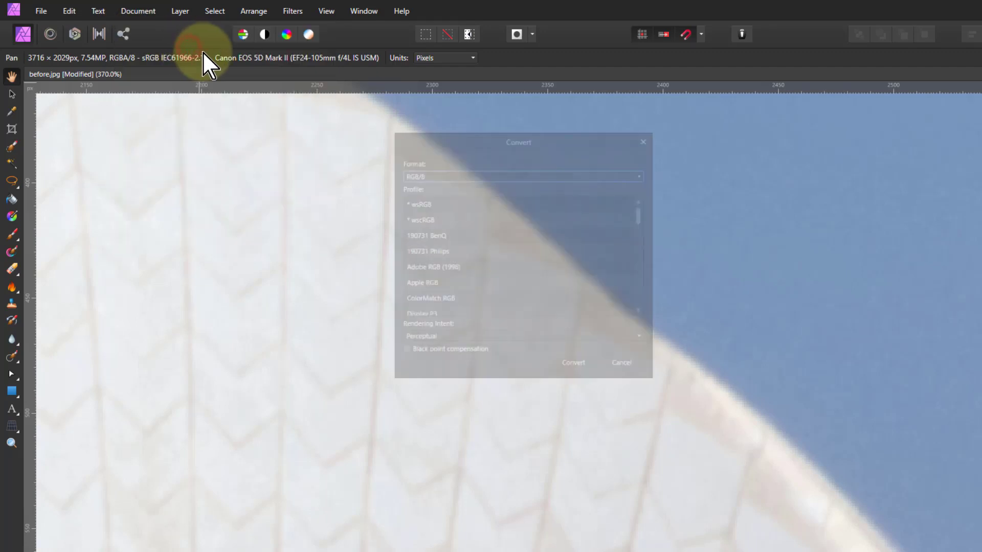
pyautogui.click(412, 174)
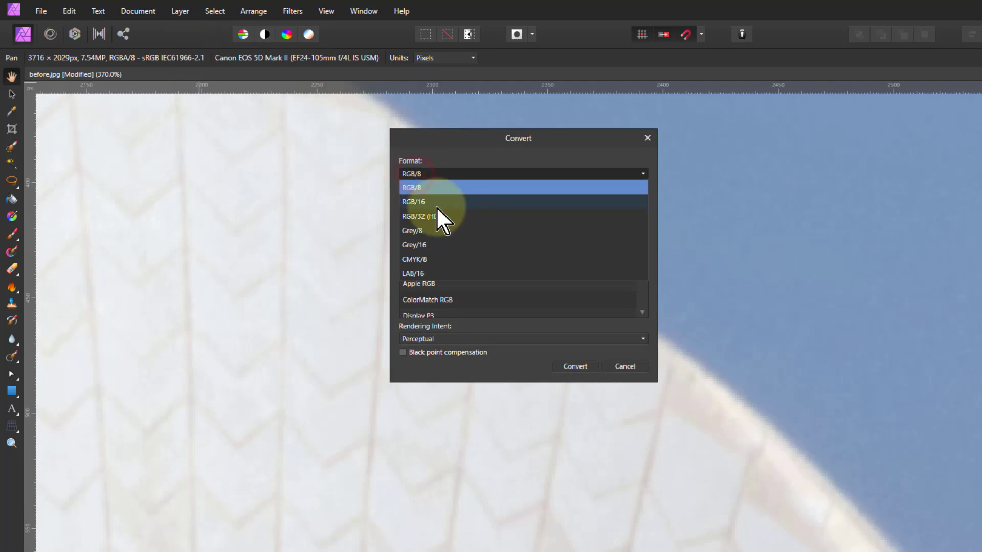
pyautogui.click(415, 201)
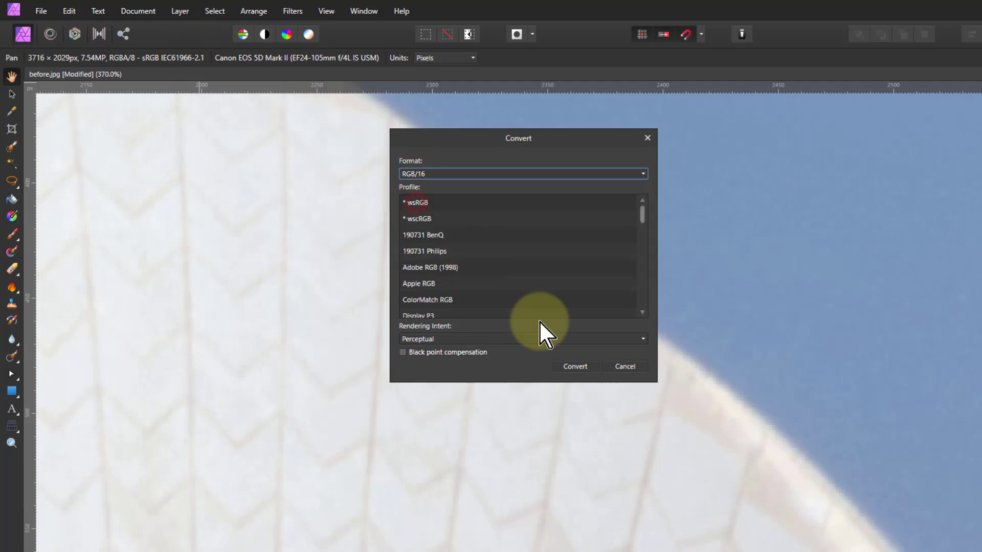
pyautogui.click(575, 366)
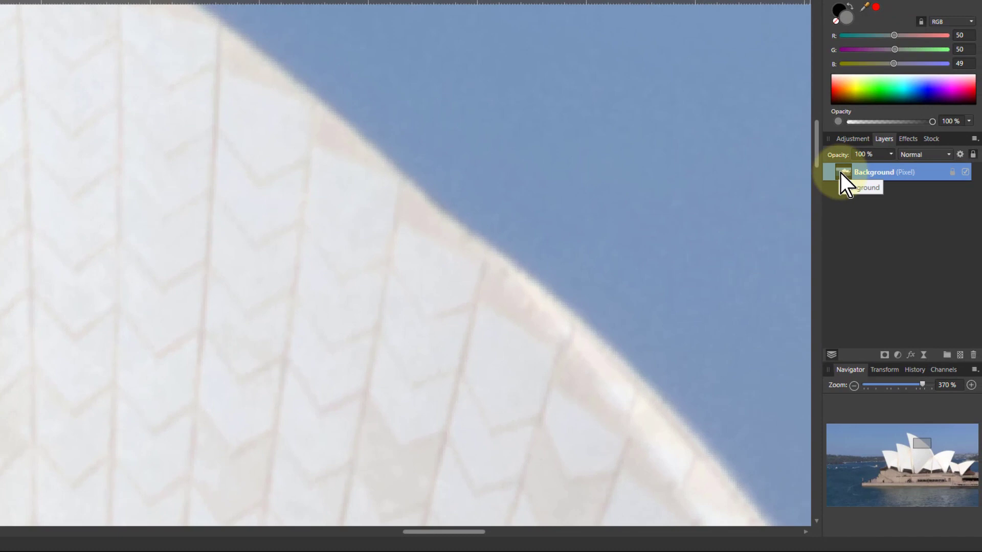
# Add a Live High Pass filter layer above Background with a 5.5 px radius.
pyautogui.click(922, 354)
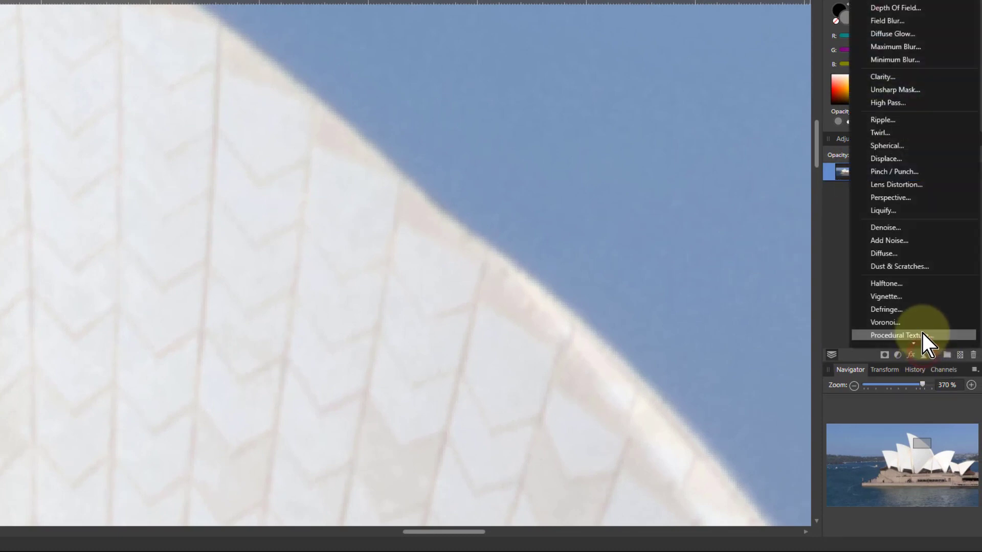
pyautogui.click(889, 102)
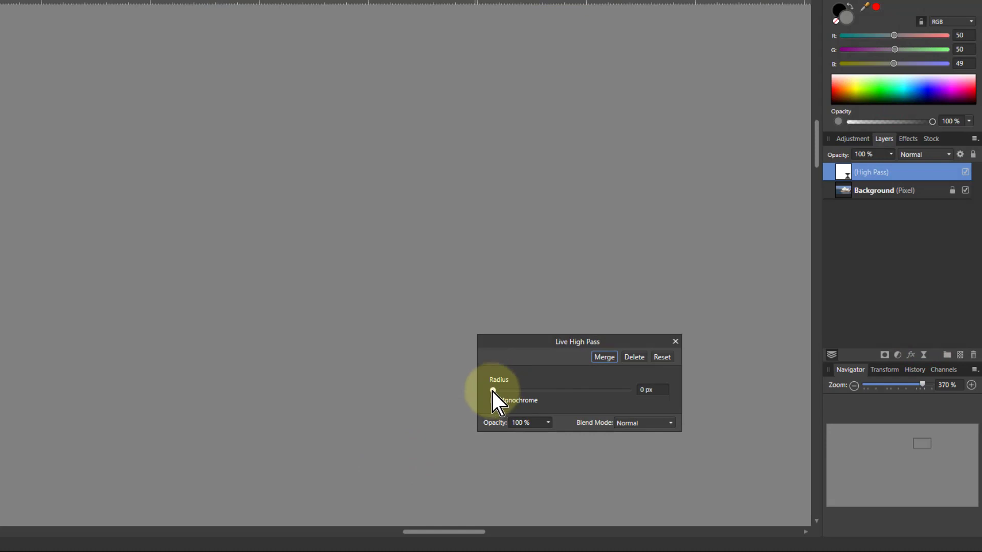
pyautogui.moveTo(492, 391); pyautogui.dragTo(537, 392)
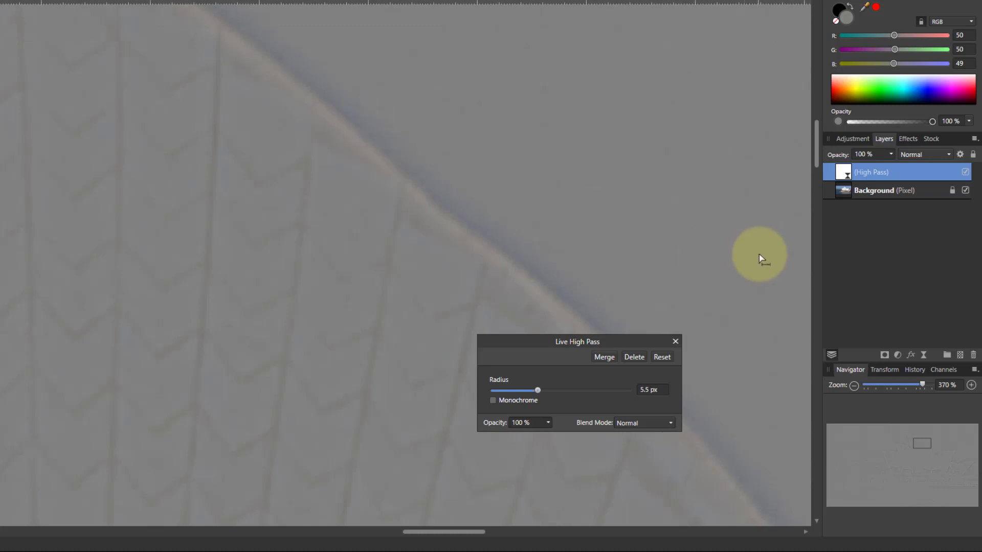
# Try Linear Light on the High Pass layer, reduce its radius to 1 px, then revert to Normal.
pyautogui.click(917, 155)
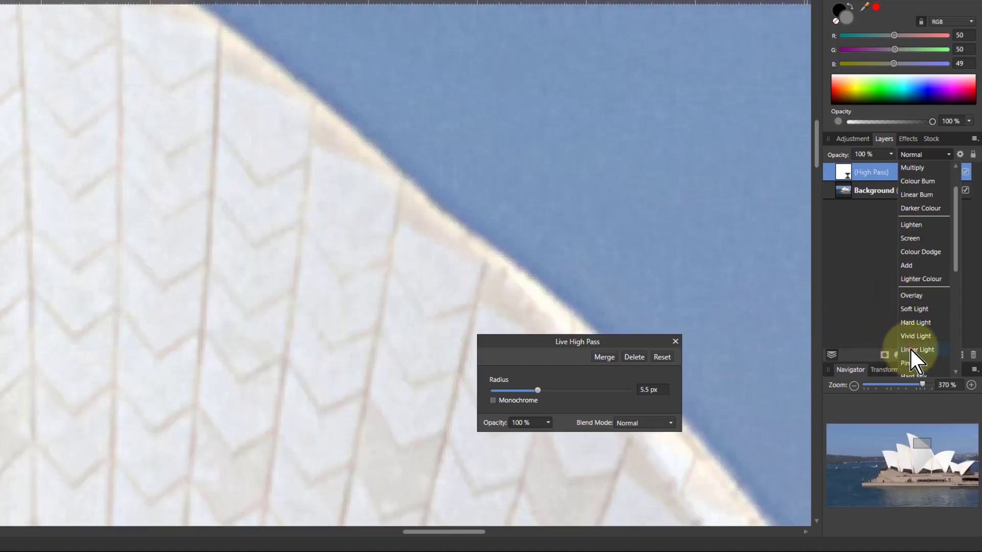
pyautogui.click(910, 350)
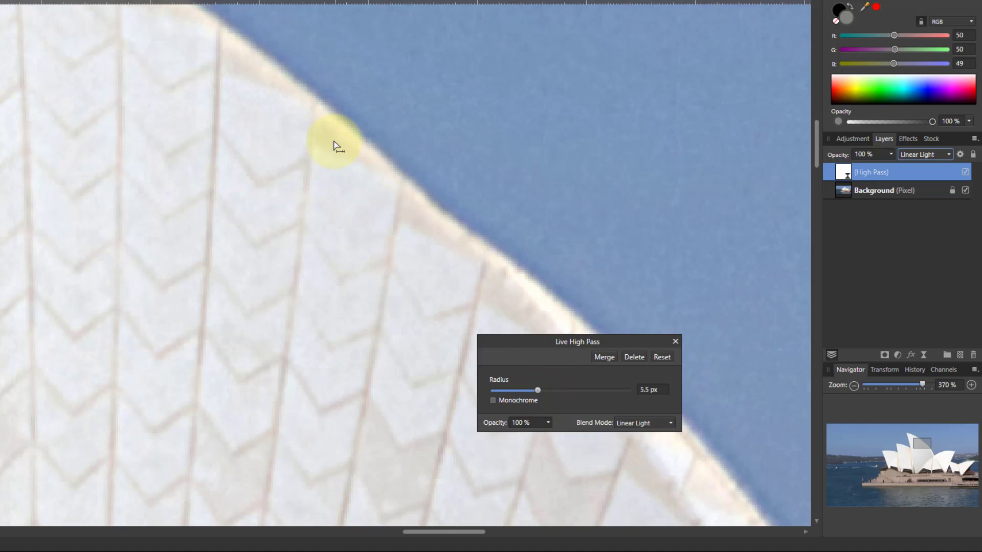
pyautogui.moveTo(538, 391); pyautogui.dragTo(523, 394)
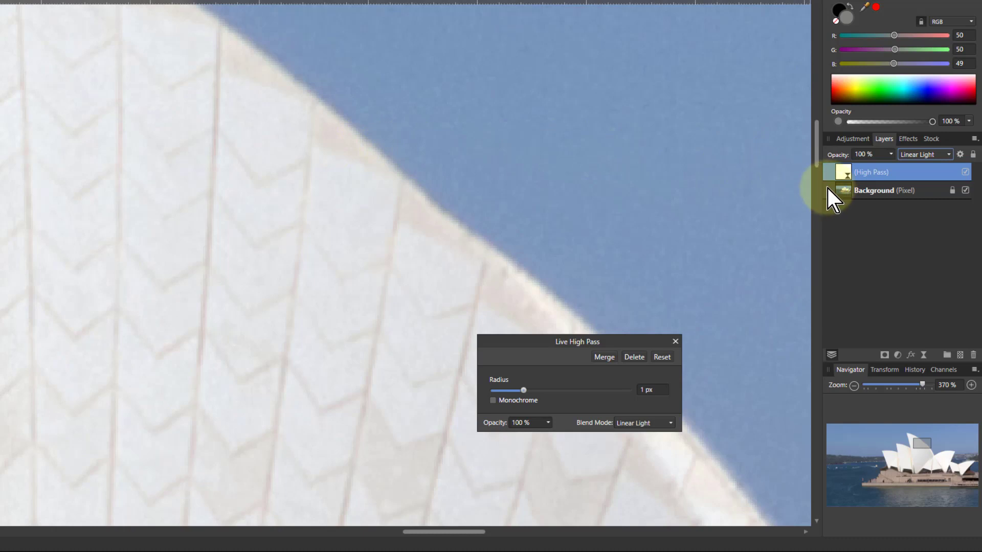
pyautogui.click(919, 157)
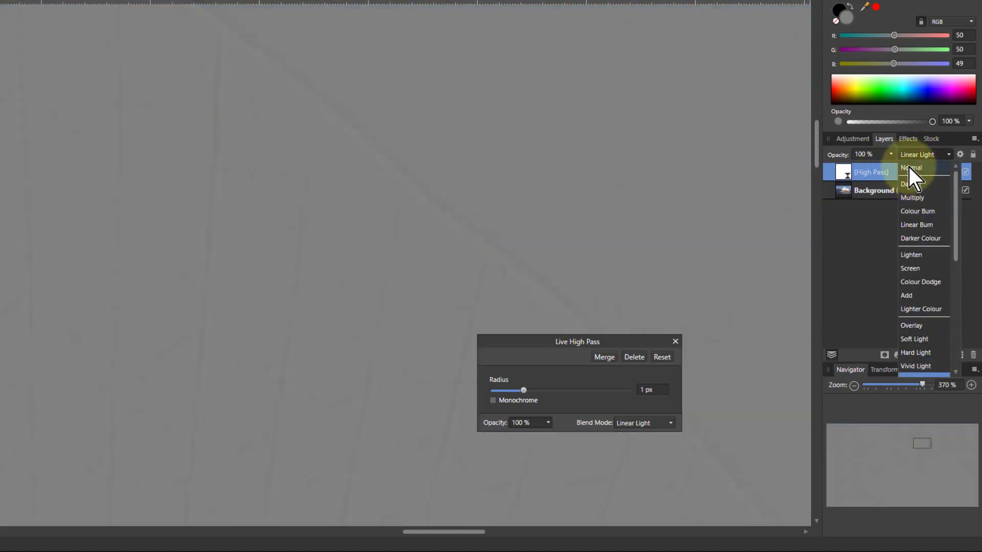
pyautogui.click(910, 168)
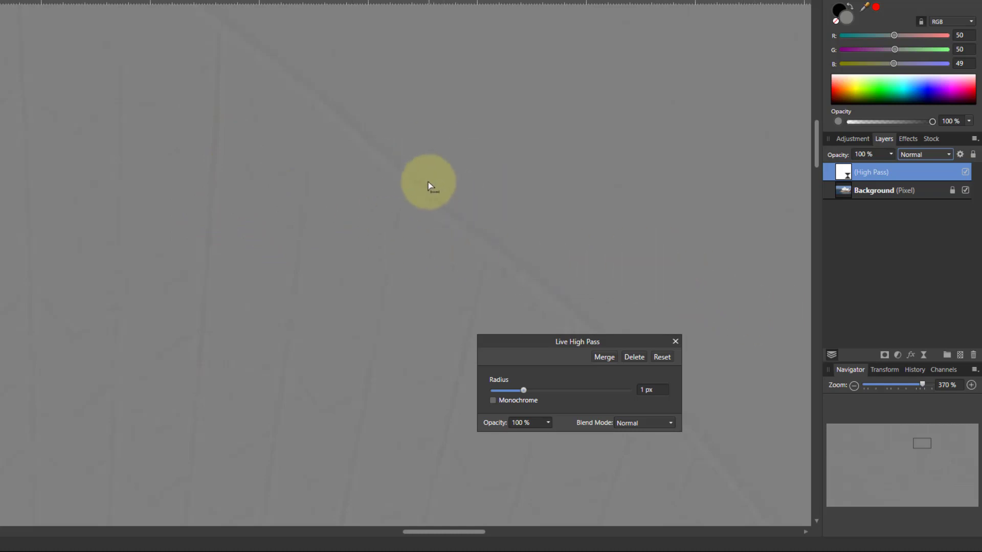
# Add a Levels adjustment with Black Level 42% and White Level 58%.
pyautogui.click(897, 354)
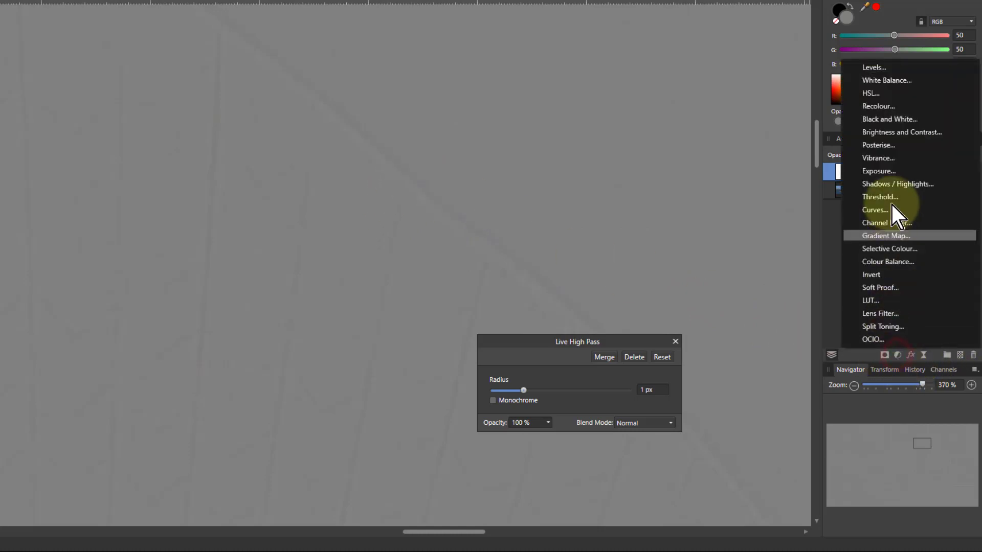
pyautogui.click(871, 70)
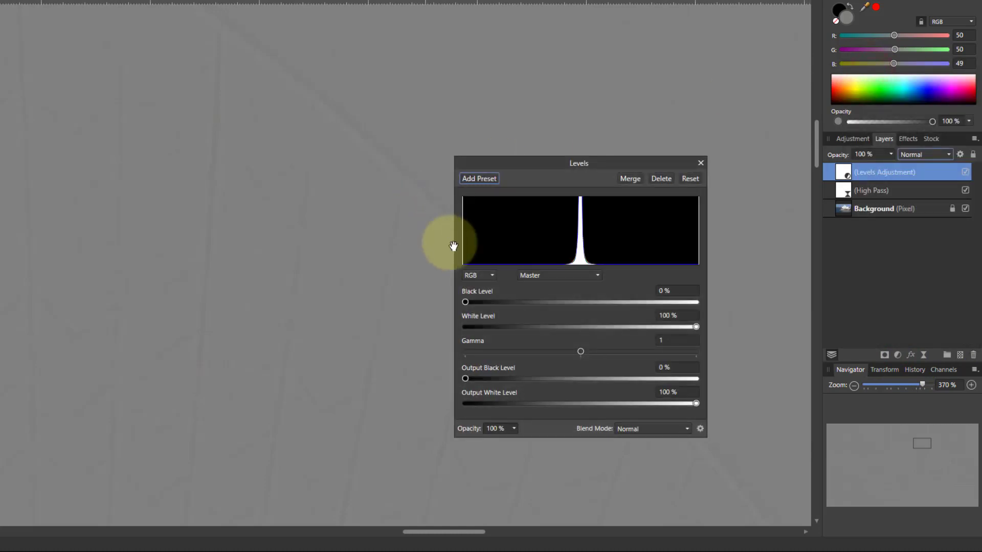
pyautogui.moveTo(465, 302); pyautogui.dragTo(565, 302)
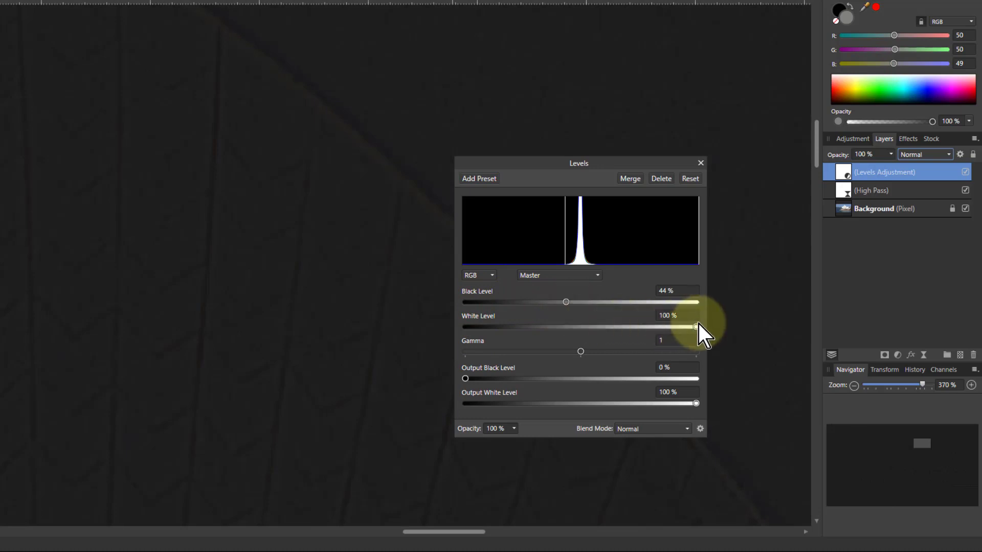
pyautogui.moveTo(698, 326); pyautogui.dragTo(598, 333)
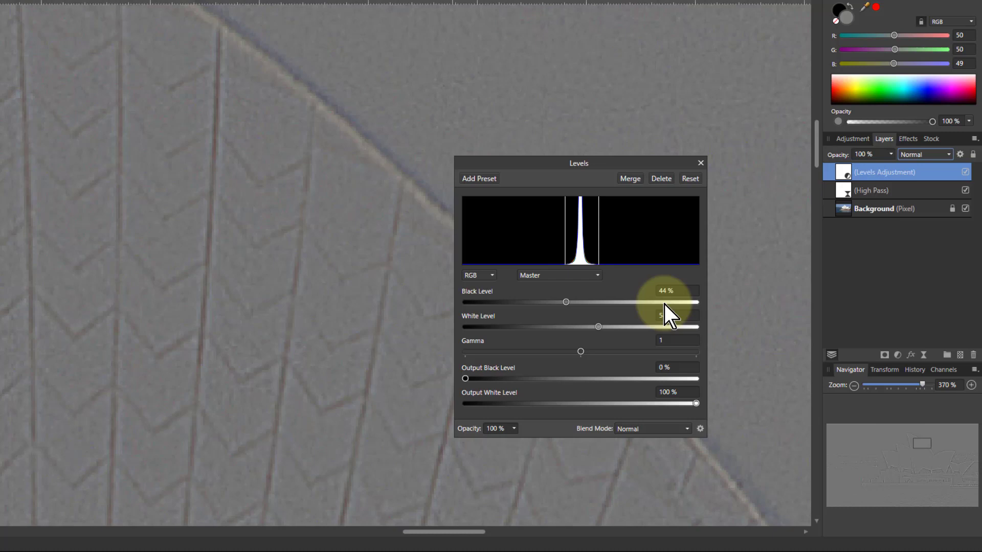
pyautogui.scroll(-1, 680, 292)
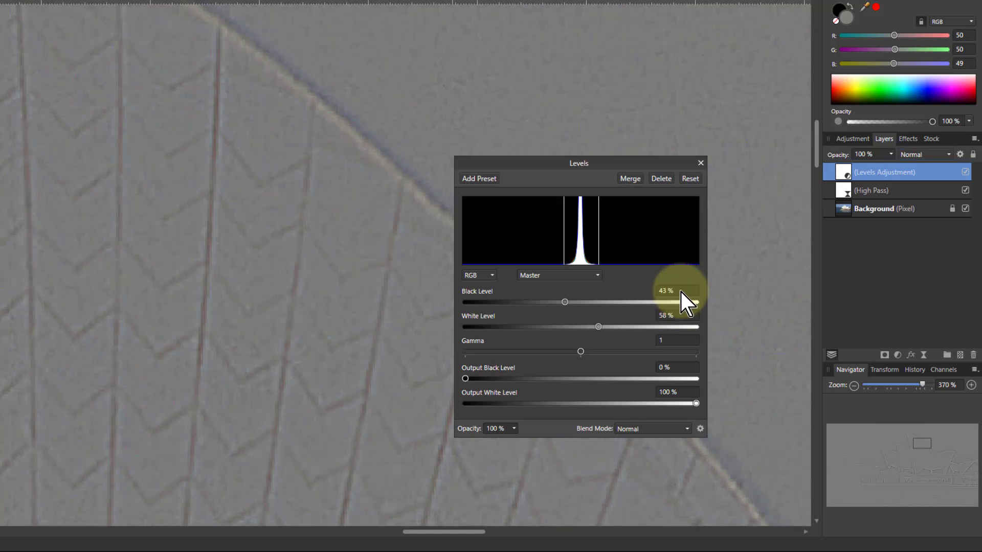
pyautogui.scroll(-1, 680, 292)
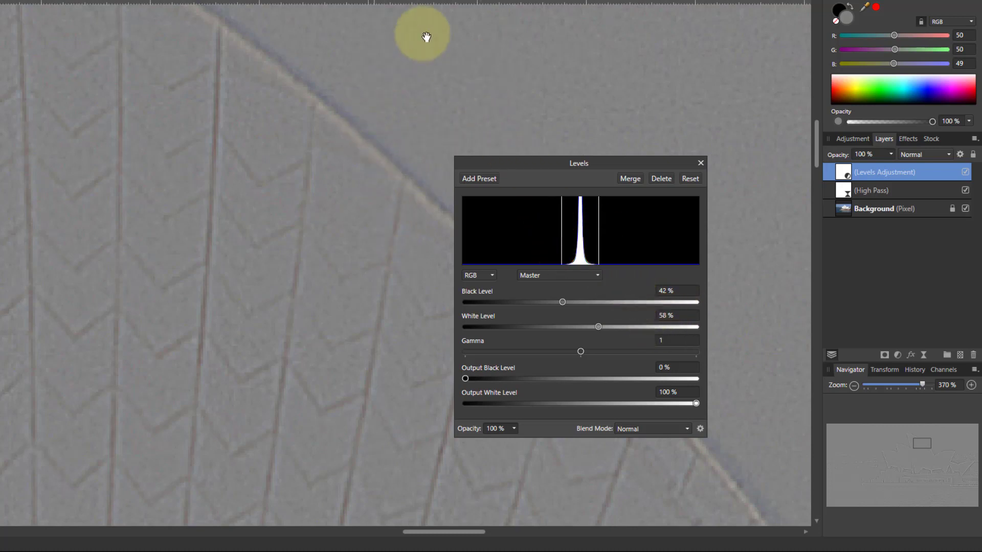
# Close Levels, test a Live Denoise with raised luminance reduction, then delete it.
pyautogui.click(700, 164)
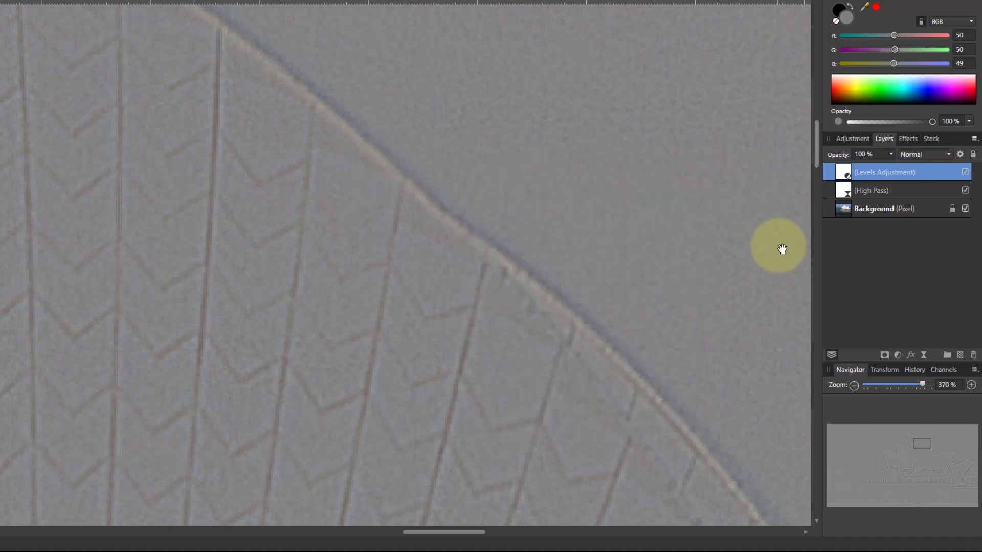
pyautogui.click(923, 354)
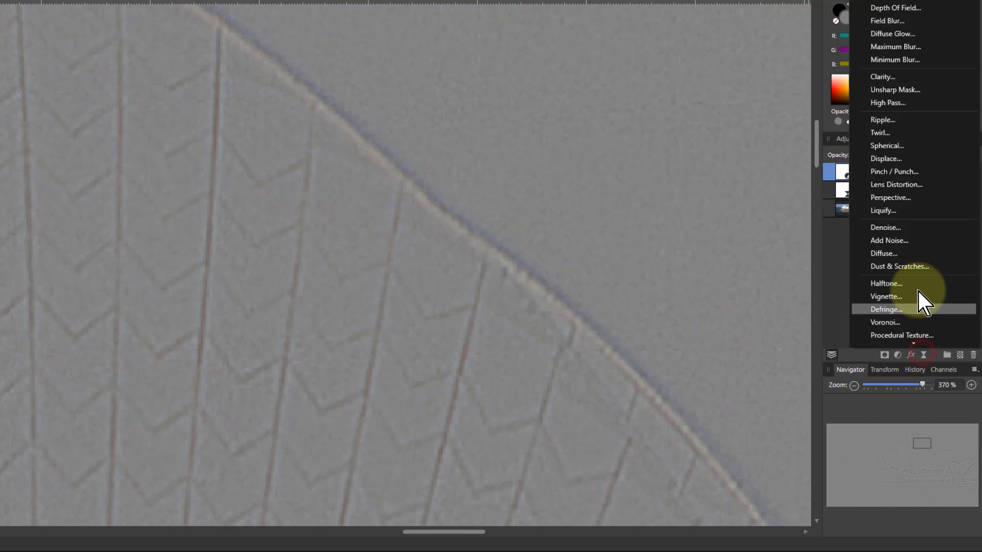
pyautogui.click(880, 228)
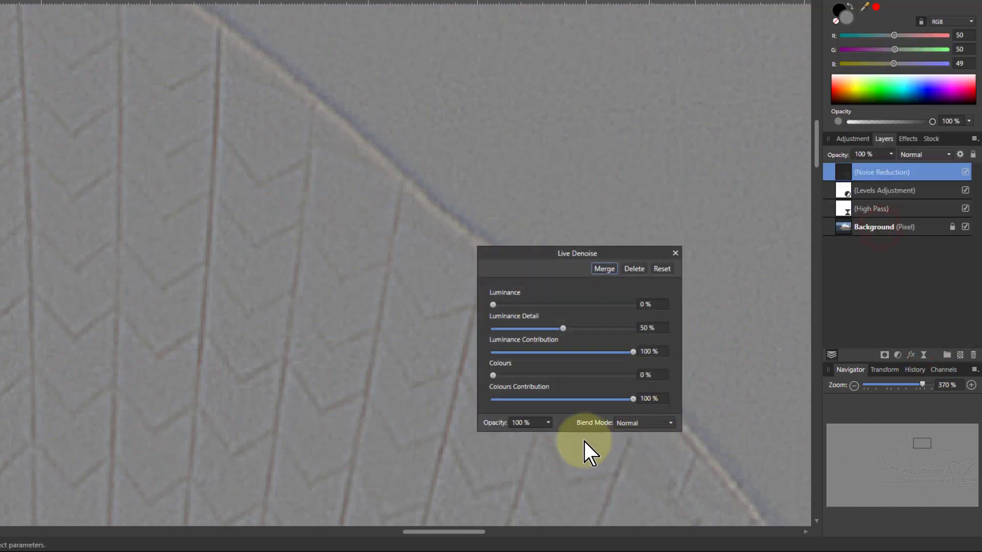
pyautogui.click(493, 305)
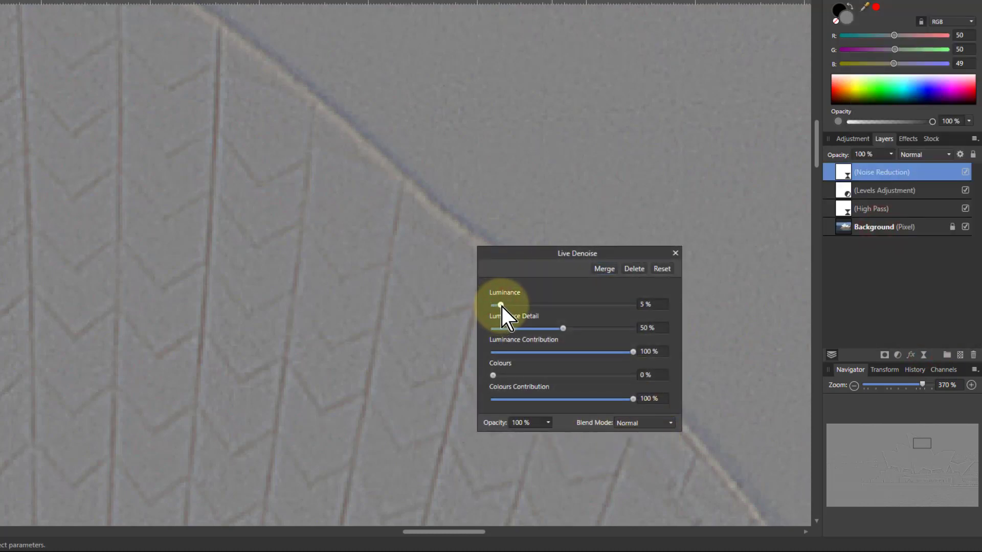
pyautogui.moveTo(501, 307); pyautogui.dragTo(523, 306)
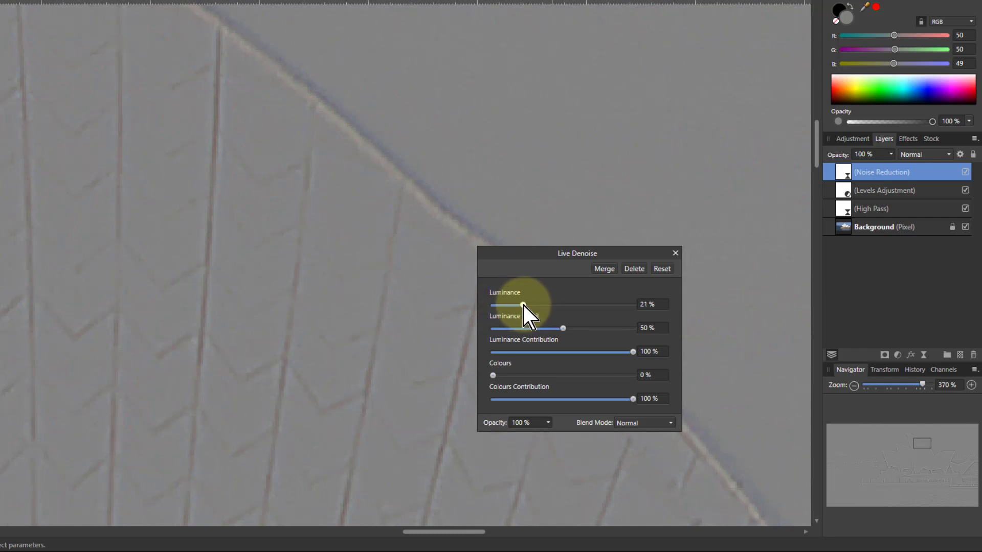
pyautogui.click(634, 269)
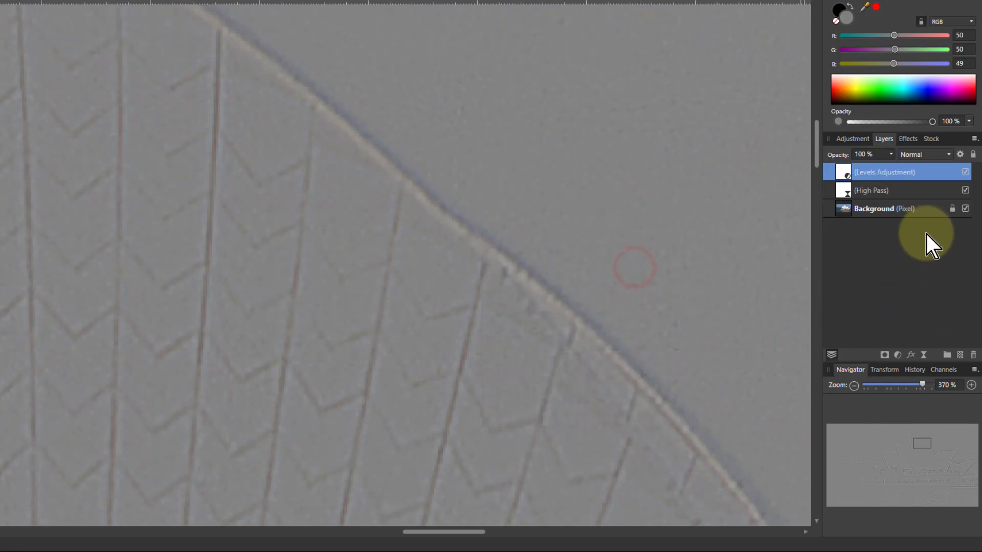
# Add a Live Bilateral Blur with 2.7 px radius and 10% tolerance.
pyautogui.click(924, 356)
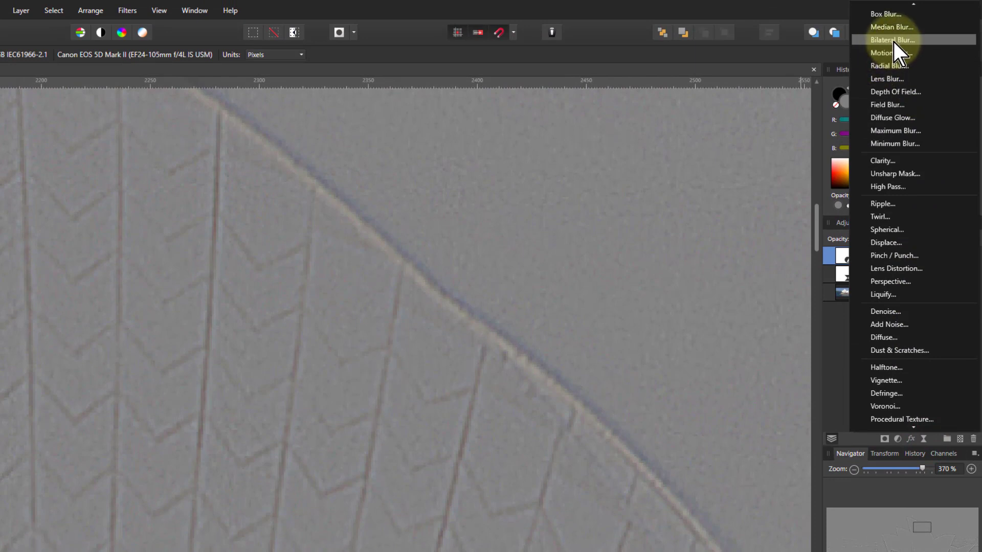
pyautogui.click(894, 41)
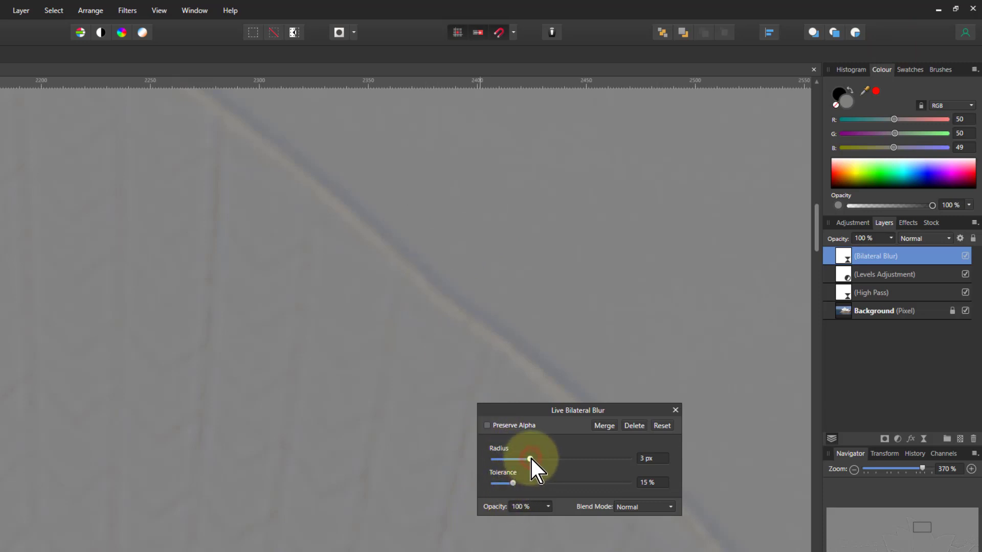
pyautogui.moveTo(531, 459); pyautogui.dragTo(527, 459)
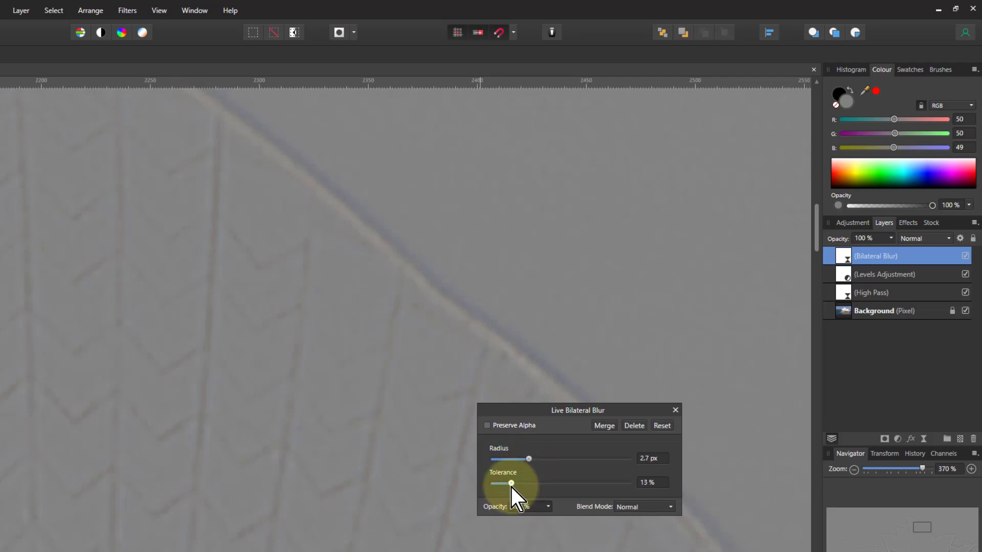
pyautogui.moveTo(506, 483); pyautogui.dragTo(507, 483)
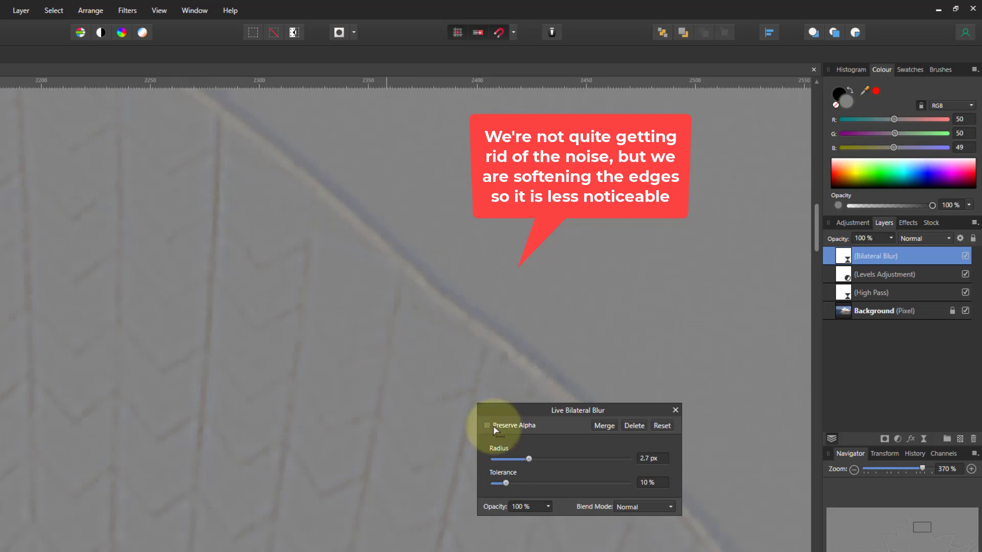
pyautogui.click(675, 410)
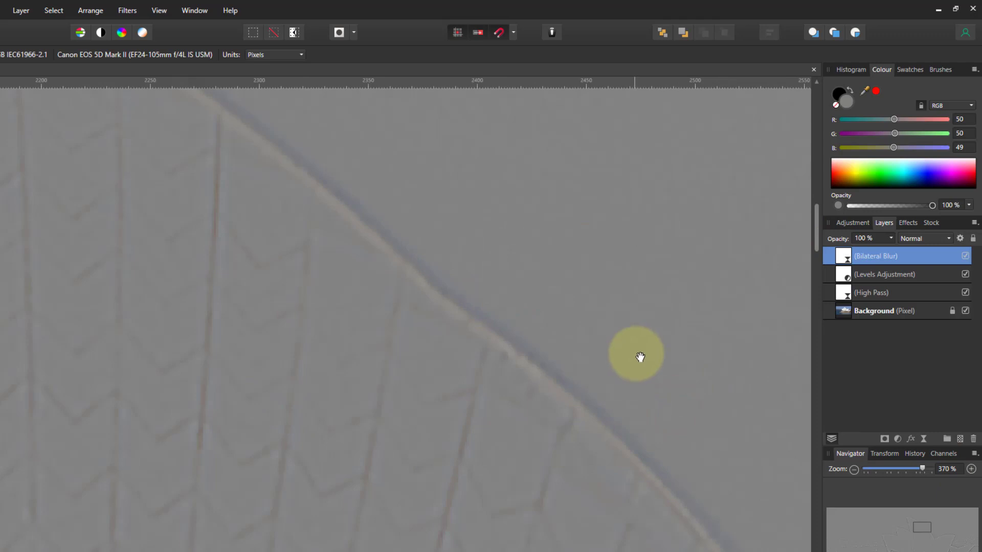
# Show the Info panel and place a sampler on the sky above the roof, reading RGB 131, 132, 131.
pyautogui.click(155, 11)
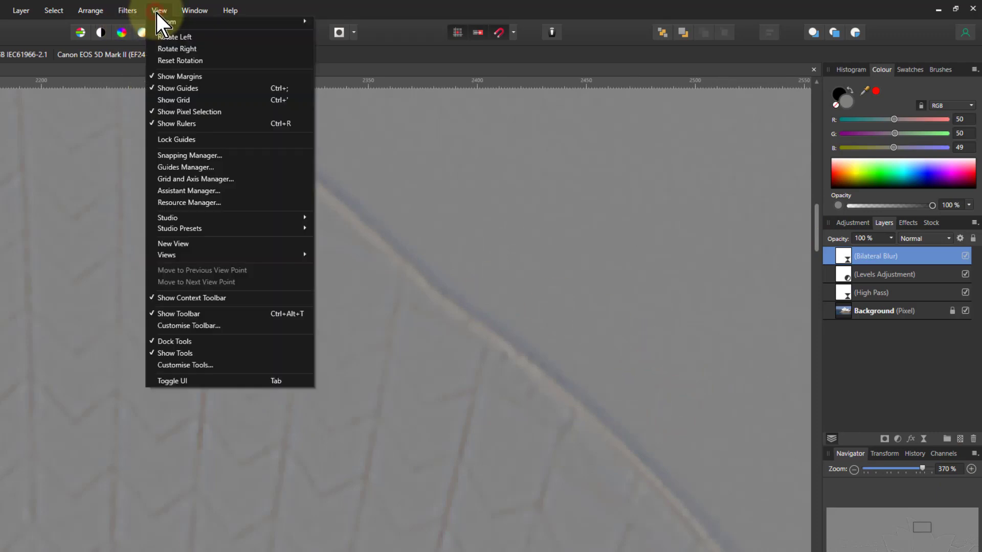
pyautogui.moveTo(204, 217)
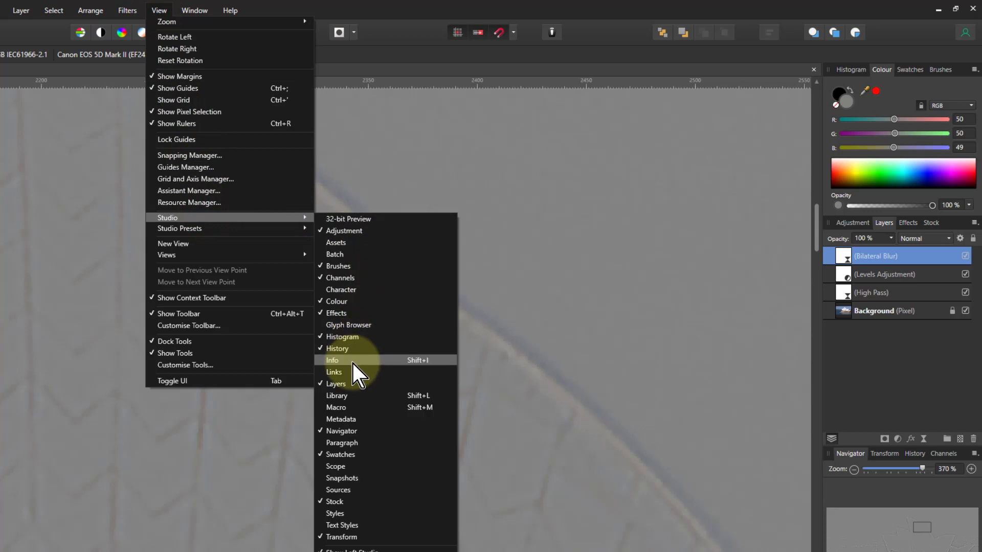
pyautogui.click(351, 361)
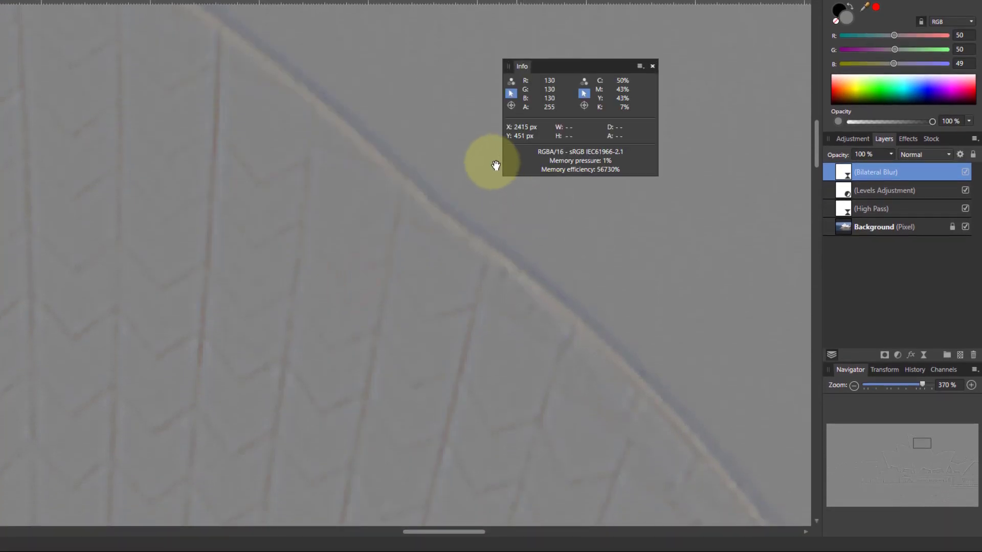
pyautogui.moveTo(511, 105); pyautogui.dragTo(455, 100)
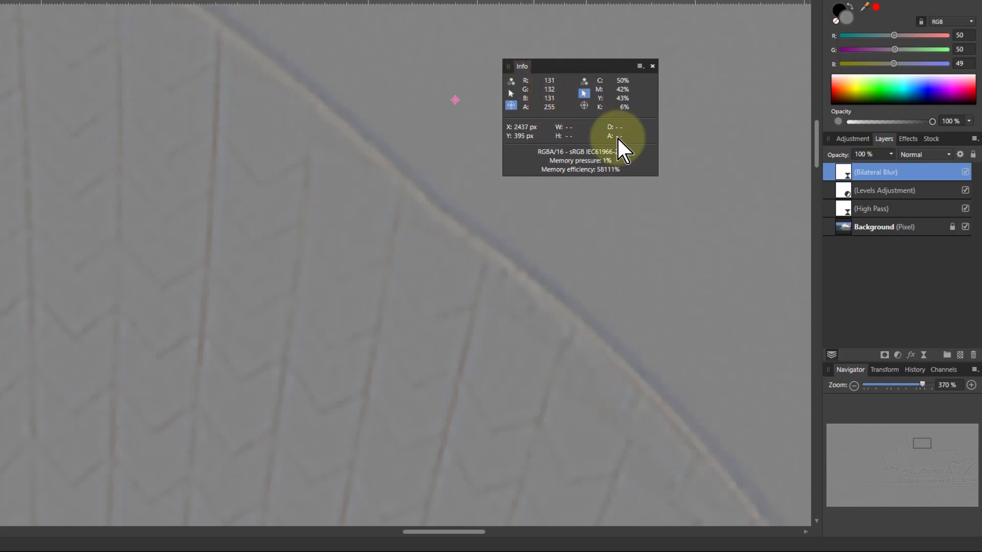
# Enable Monochrome on the High Pass filter, then select the Bilateral Blur layer.
pyautogui.doubleClick(842, 208)
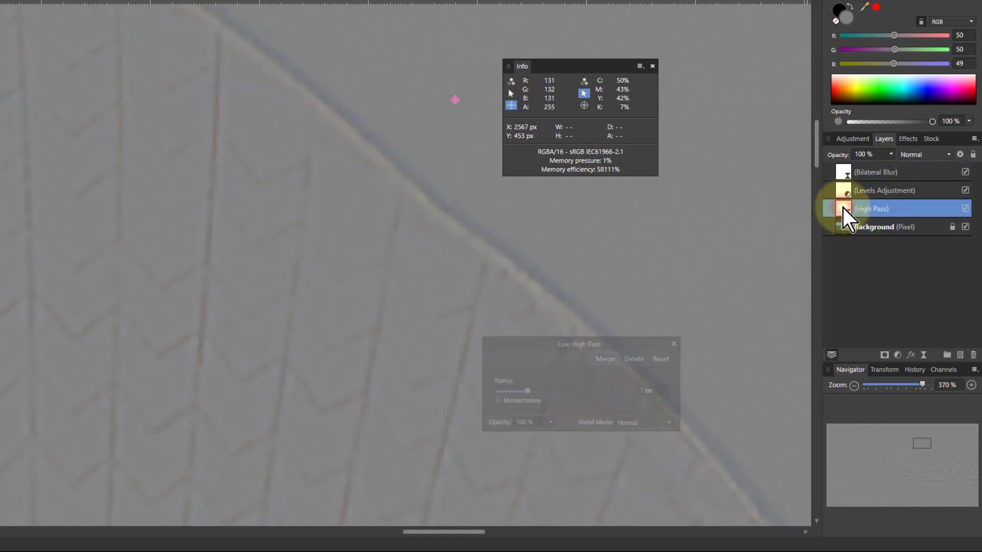
pyautogui.click(492, 400)
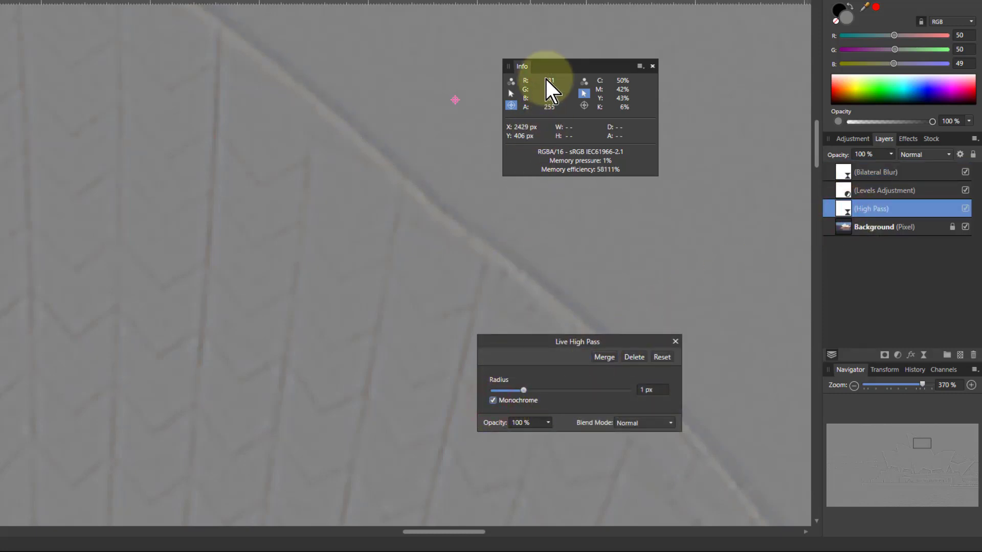
pyautogui.click(677, 342)
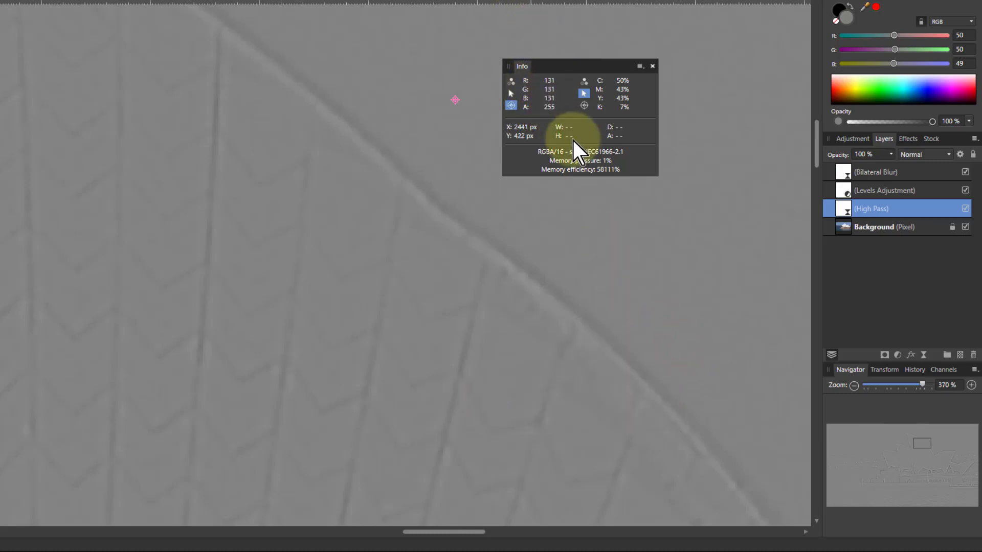
pyautogui.click(848, 173)
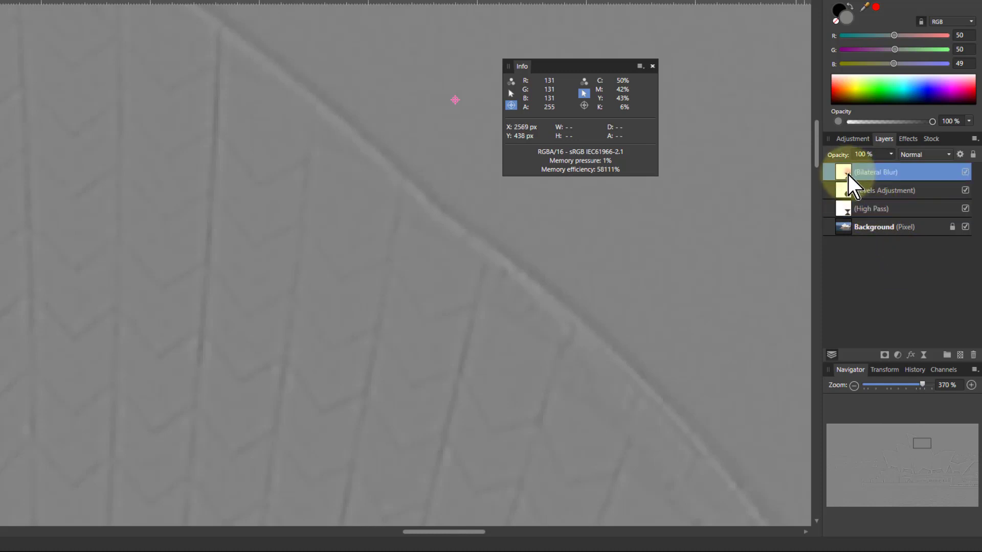
# Add a Brightness / Contrast adjustment at -3% brightness and 69% contrast, then select Background.
pyautogui.click(897, 354)
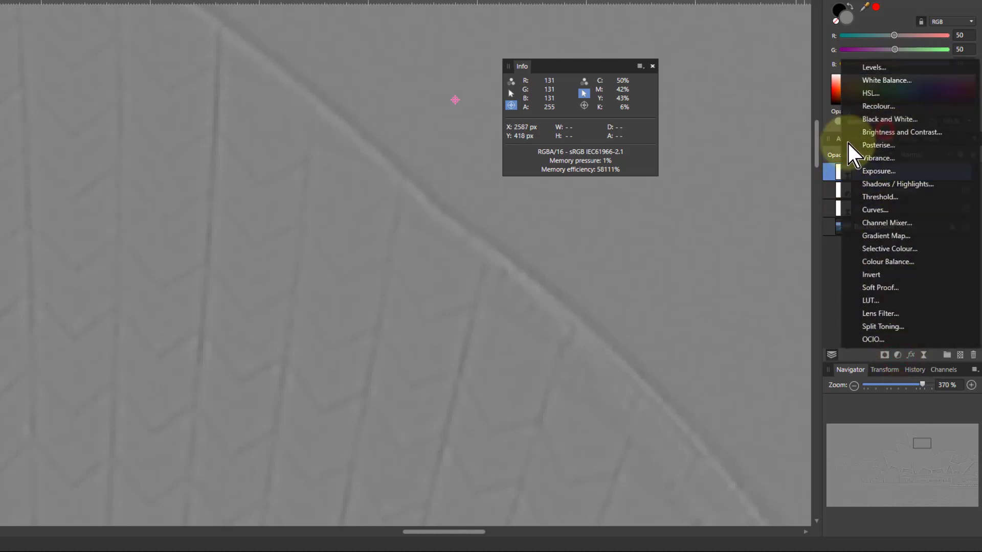
pyautogui.click(854, 134)
pyautogui.moveTo(579, 314); pyautogui.dragTo(582, 206)
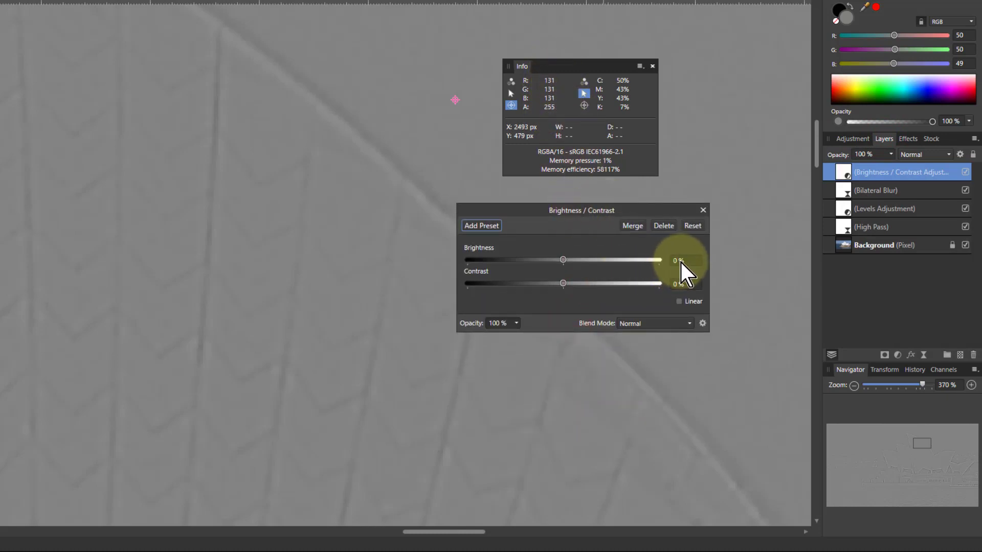
pyautogui.scroll(-2, 680, 263)
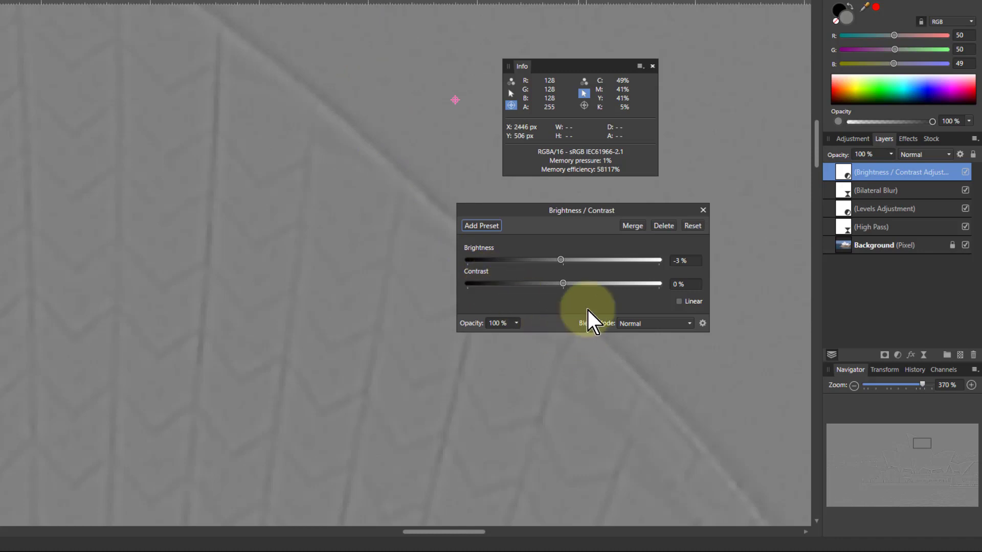
pyautogui.moveTo(565, 287); pyautogui.dragTo(629, 283)
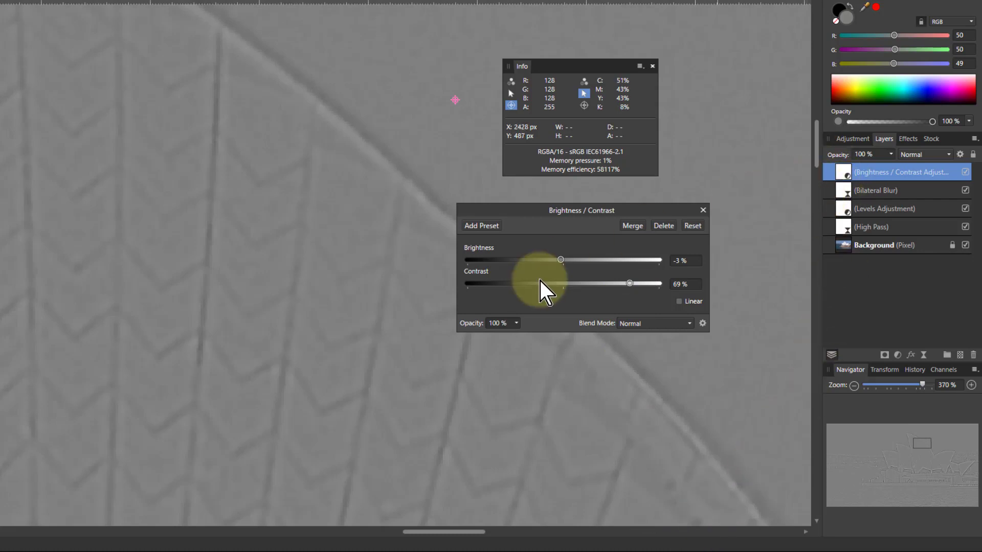
pyautogui.click(839, 244)
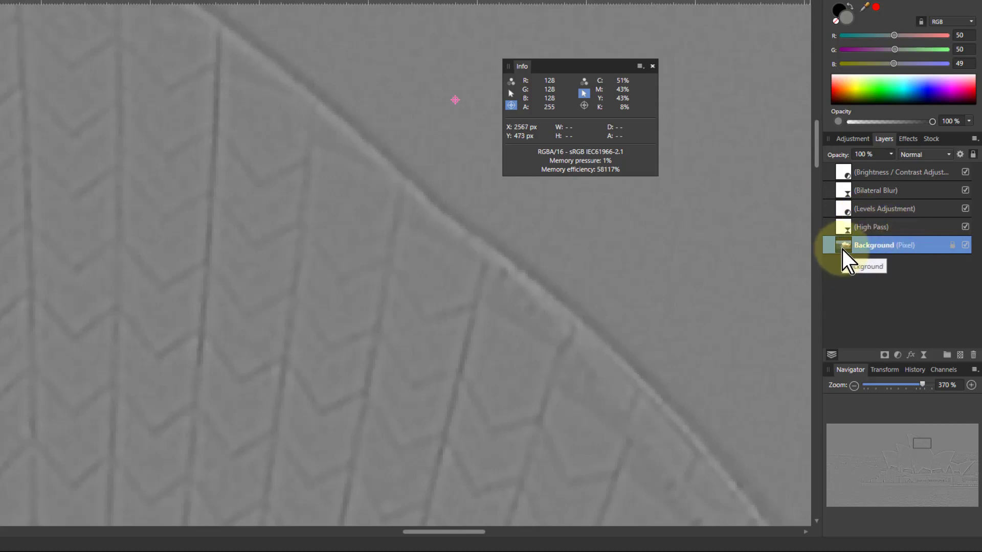
# Duplicate Background, then group it with the four layers up to Brightness/Contrast into one Group.
pyautogui.hotkey('ctrl', 'j')
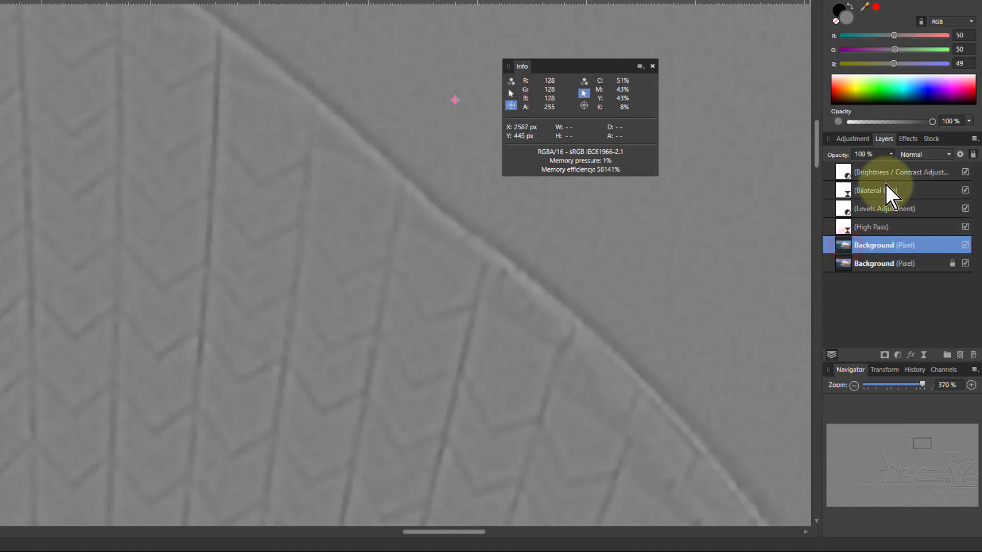
pyautogui.keyDown('shift'); pyautogui.click(874, 177); pyautogui.keyUp('shift')
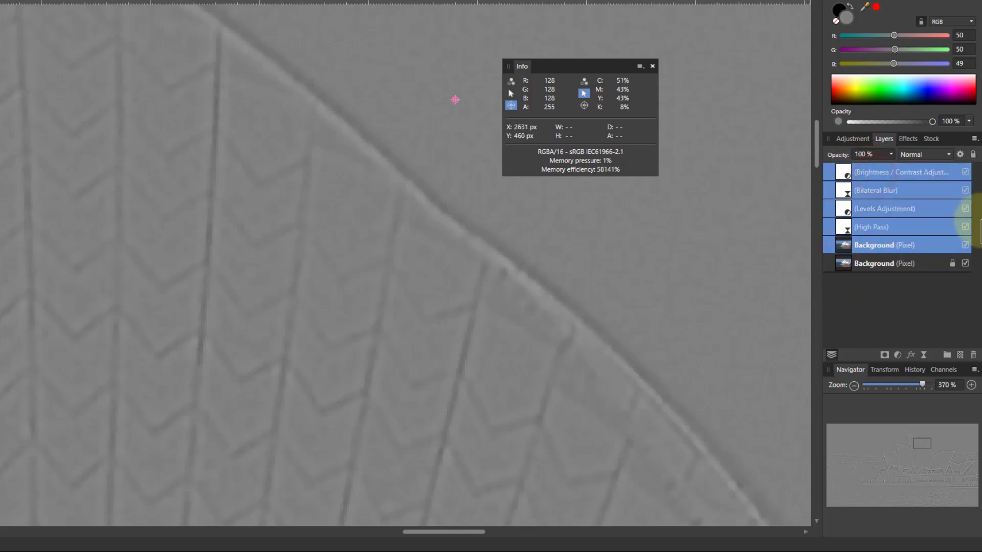
pyautogui.hotkey('ctrl', 'g')
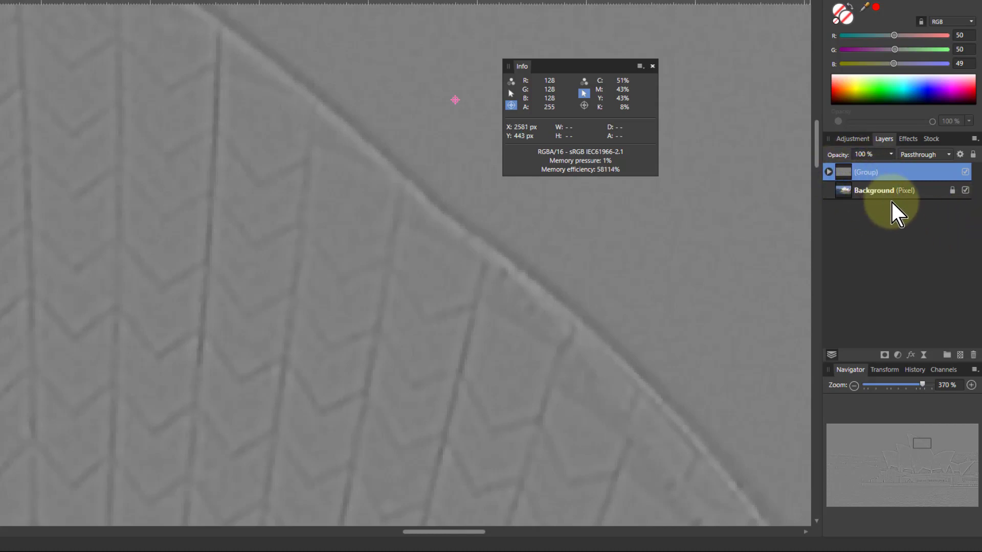
# Change the new Group's blend mode to Linear Light.
pyautogui.click(910, 154)
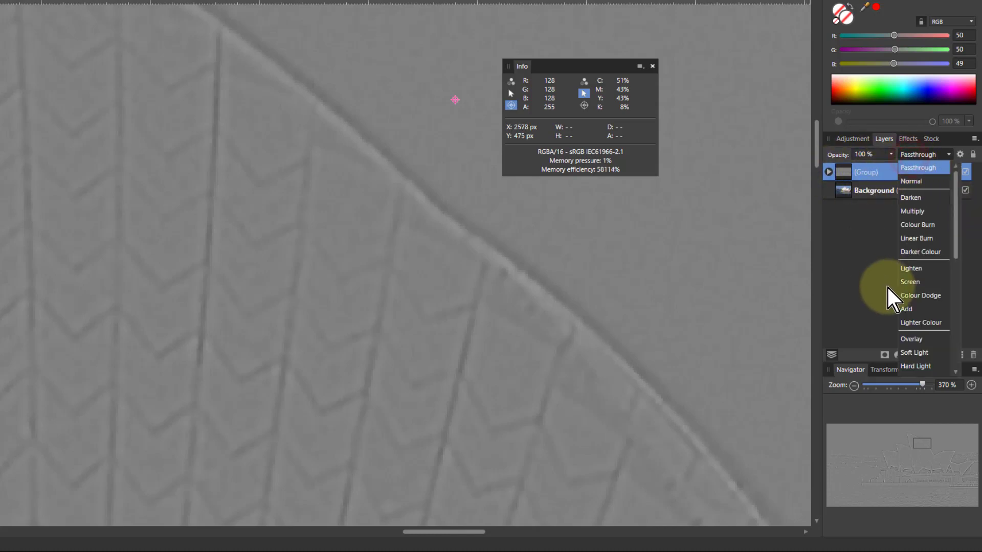
pyautogui.scroll(-2, 913, 292)
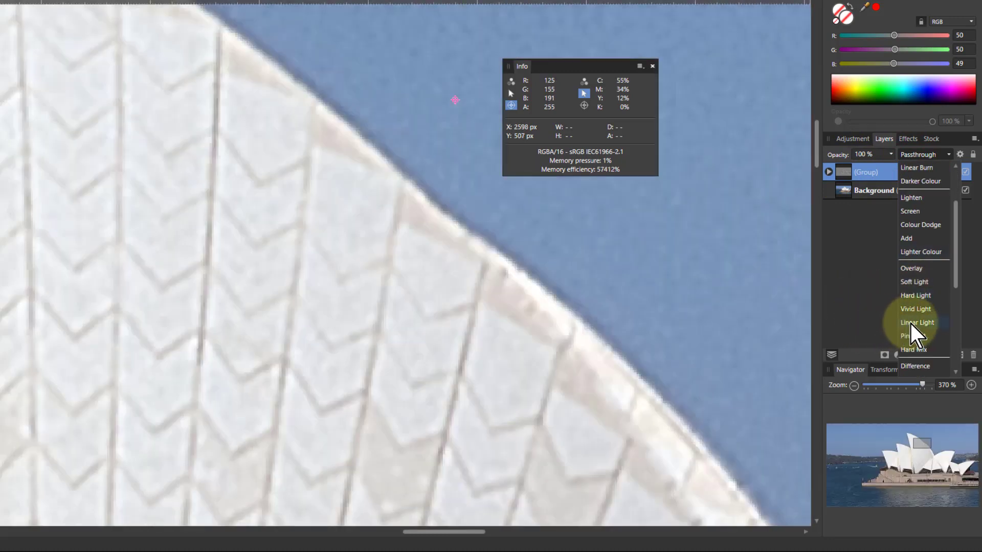
pyautogui.click(910, 322)
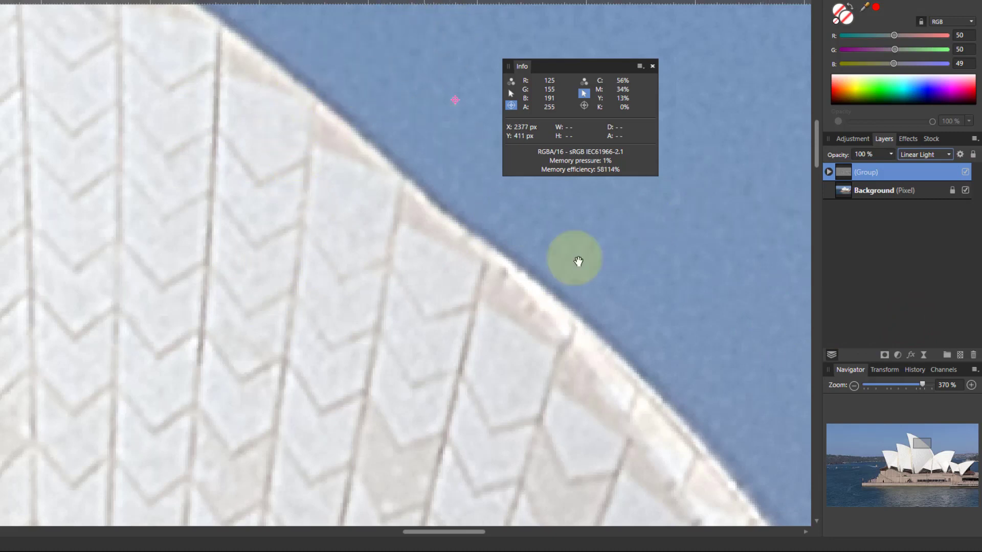
# Add a live Denoise layer on top with Luminance noise reduction at 25 %.
pyautogui.click(923, 356)
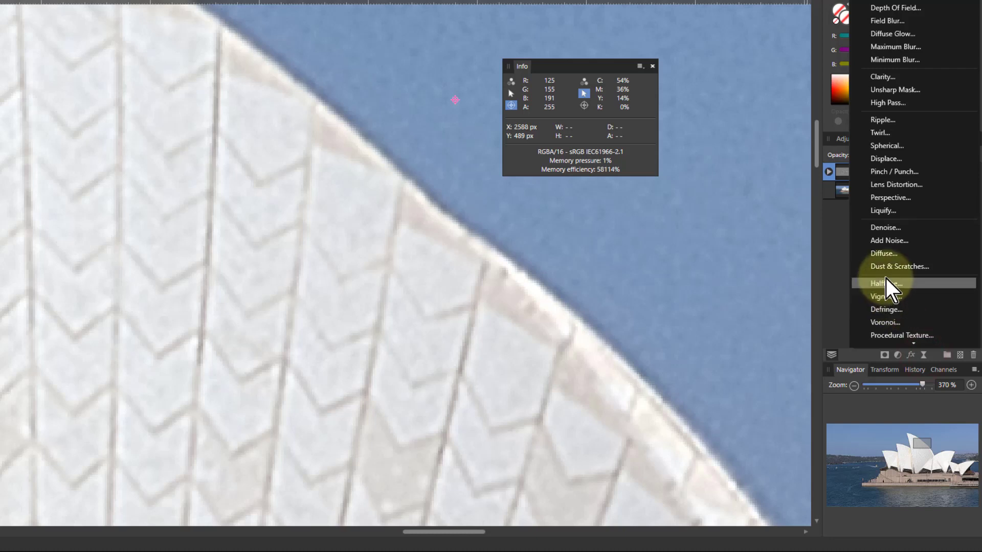
pyautogui.click(882, 228)
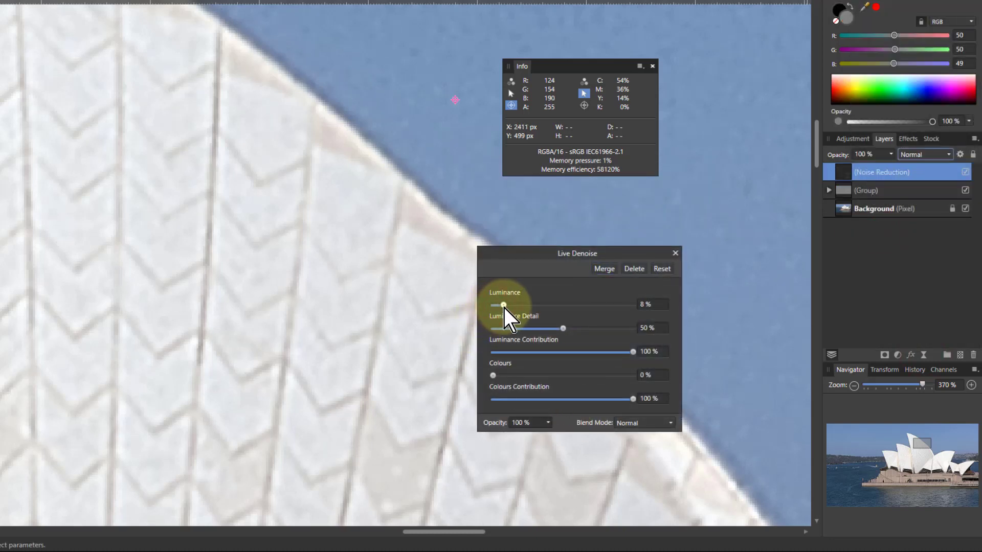
pyautogui.moveTo(504, 308); pyautogui.dragTo(523, 307)
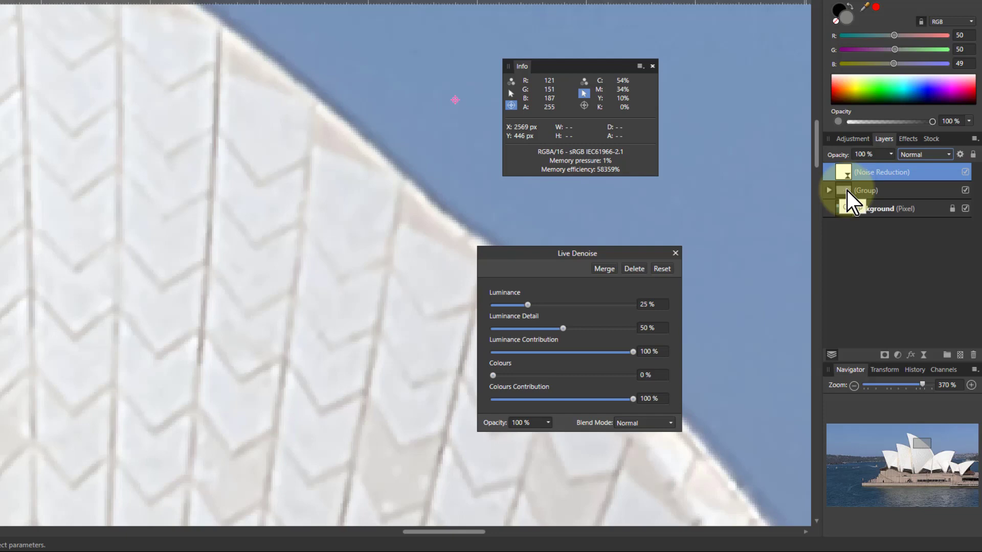
pyautogui.hotkey('ctrl', '0')
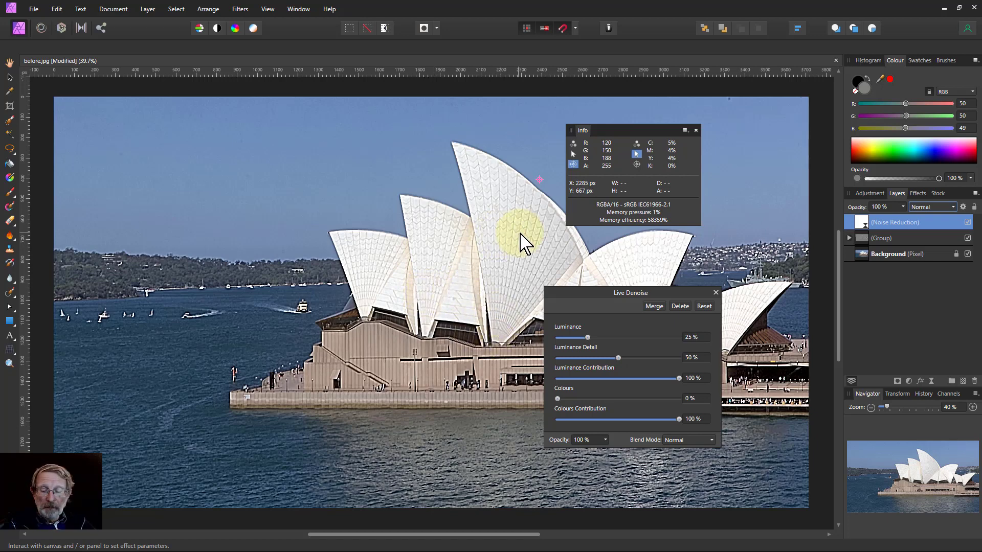
# View the photo at 100 % and pan to the tops of the sails.
pyautogui.hotkey('ctrl', '1')
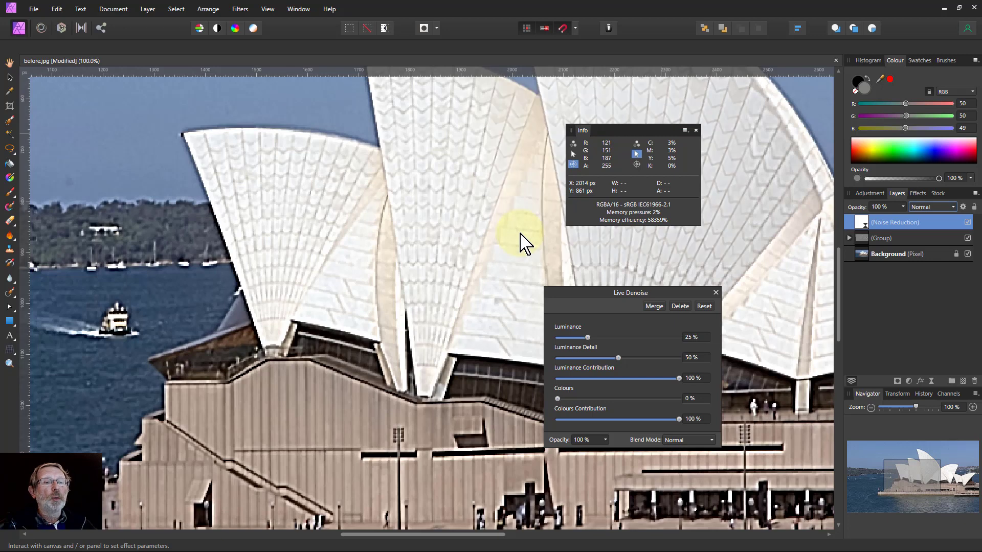
pyautogui.click(506, 136)
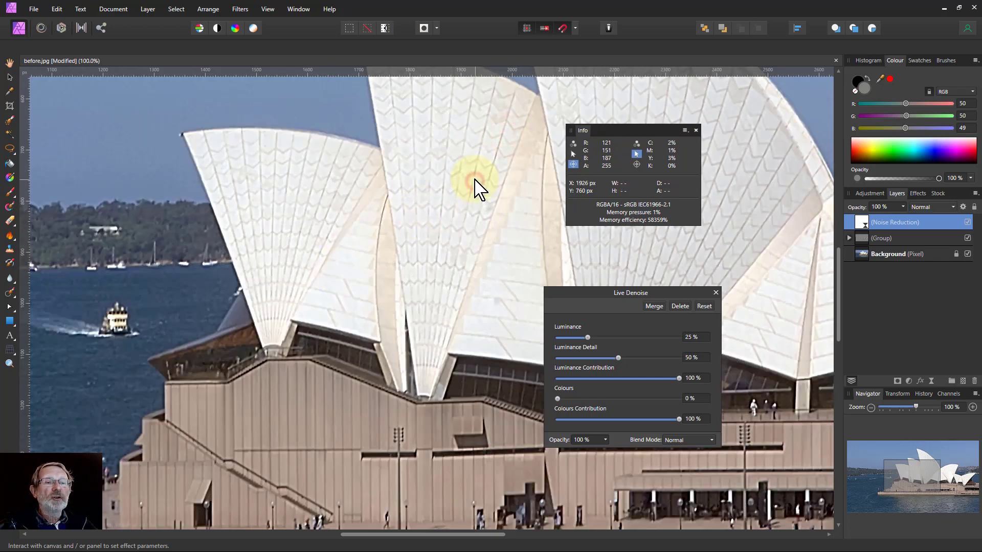
pyautogui.click(10, 63)
pyautogui.moveTo(453, 190); pyautogui.dragTo(269, 324)
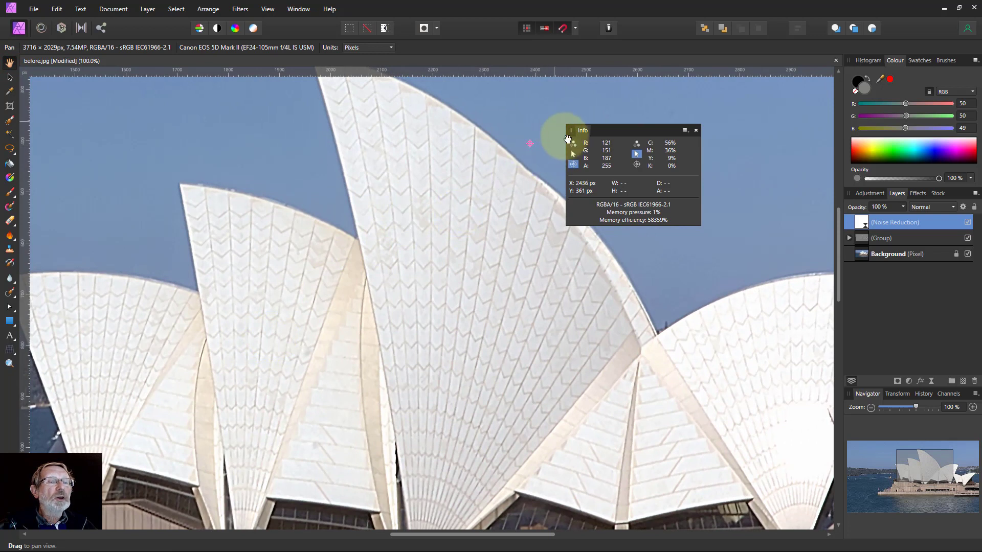
# Close the Info panel, check the sail tips against the sky, and fit the photo to the window.
pyautogui.click(574, 155)
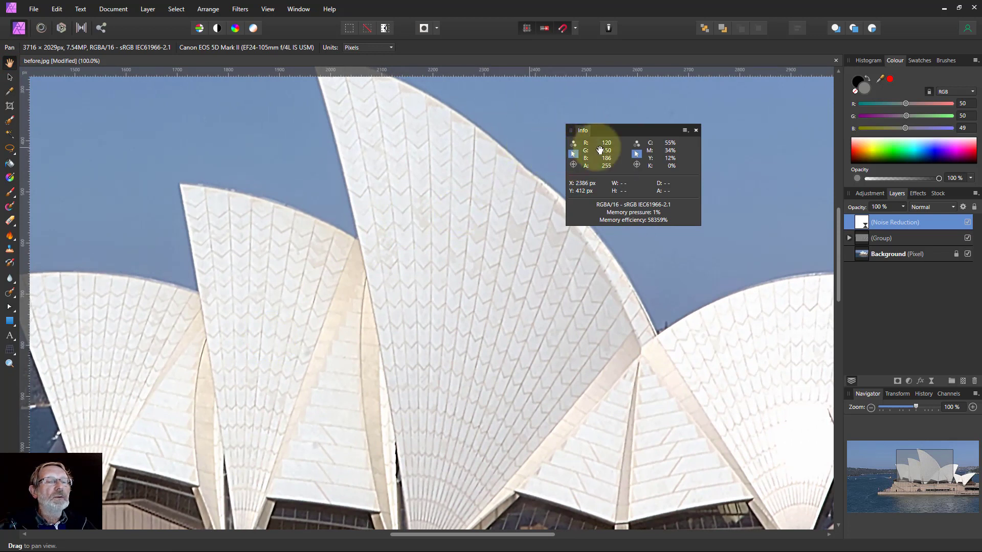
pyautogui.click(696, 130)
pyautogui.moveTo(492, 220); pyautogui.dragTo(500, 270)
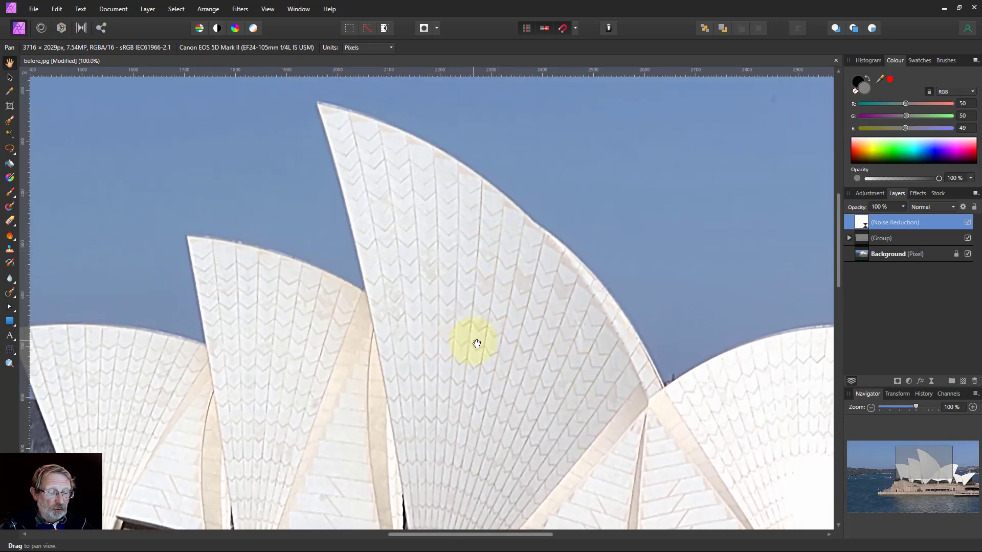
pyautogui.hotkey('ctrl', '0')
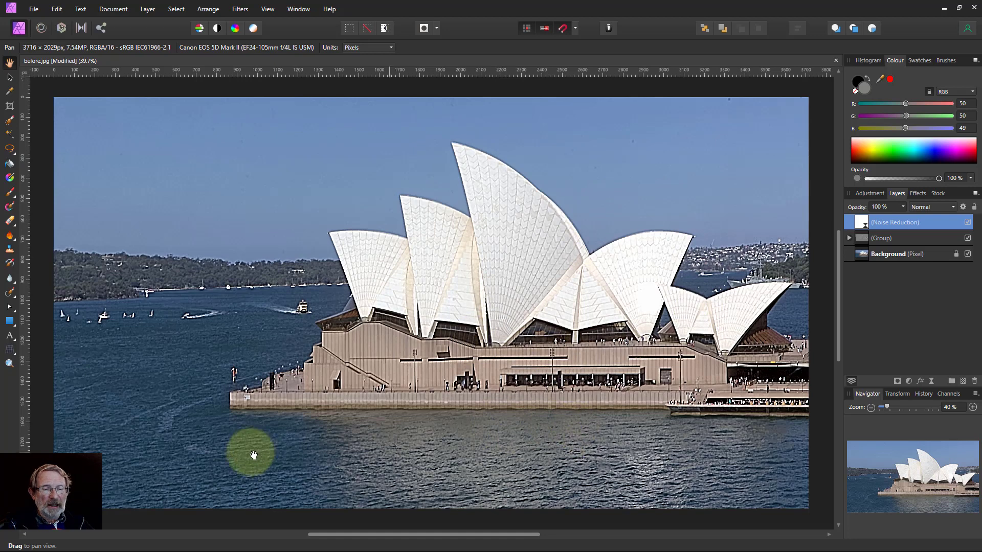
# Lower the sharpening Group's opacity to 58 % and toggle its visibility off and on to compare.
pyautogui.click(869, 239)
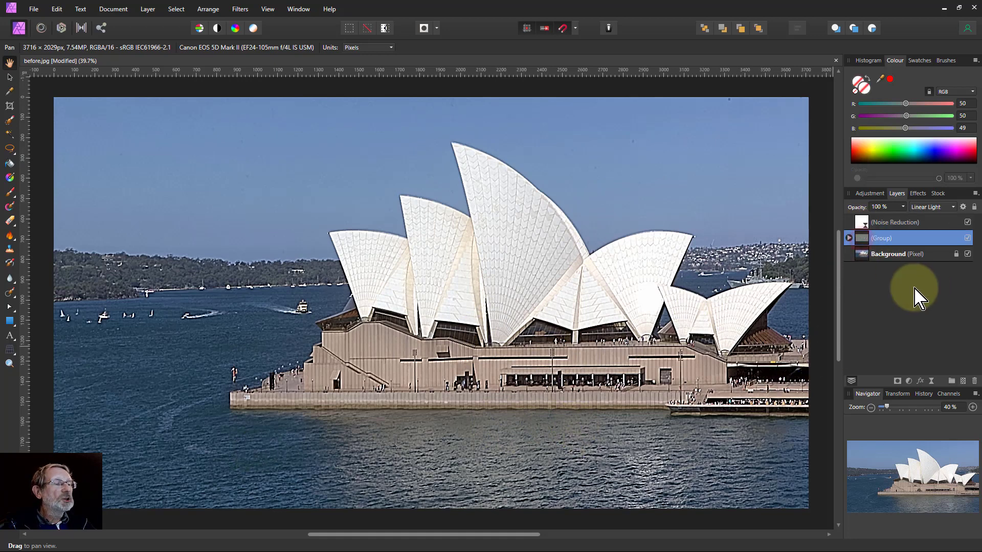
pyautogui.moveTo(903, 207); pyautogui.dragTo(876, 223)
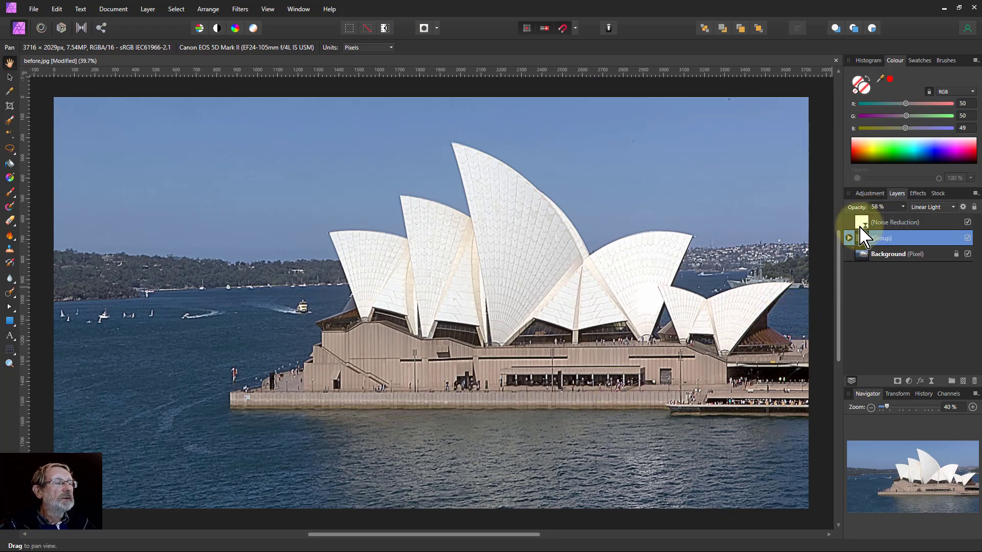
pyautogui.click(967, 239)
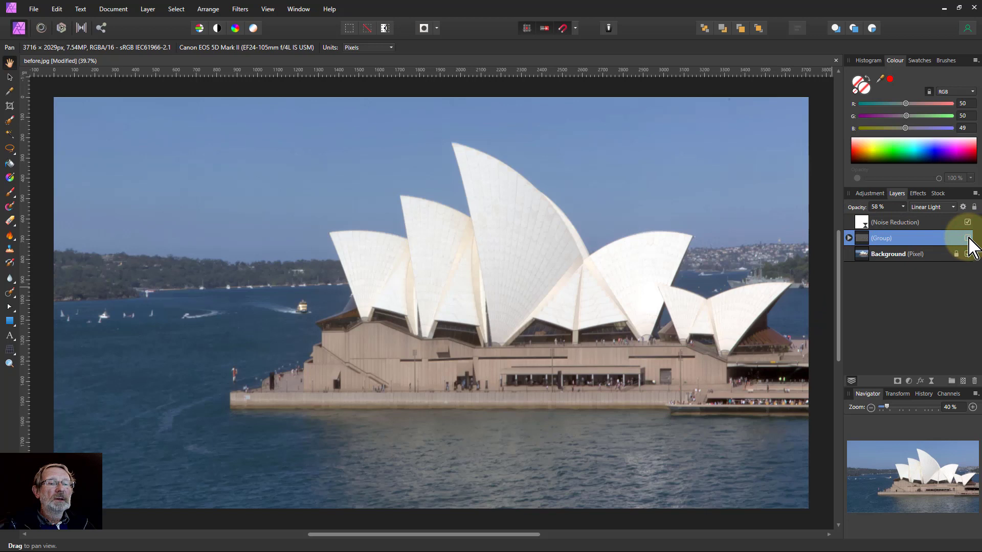
pyautogui.click(967, 239)
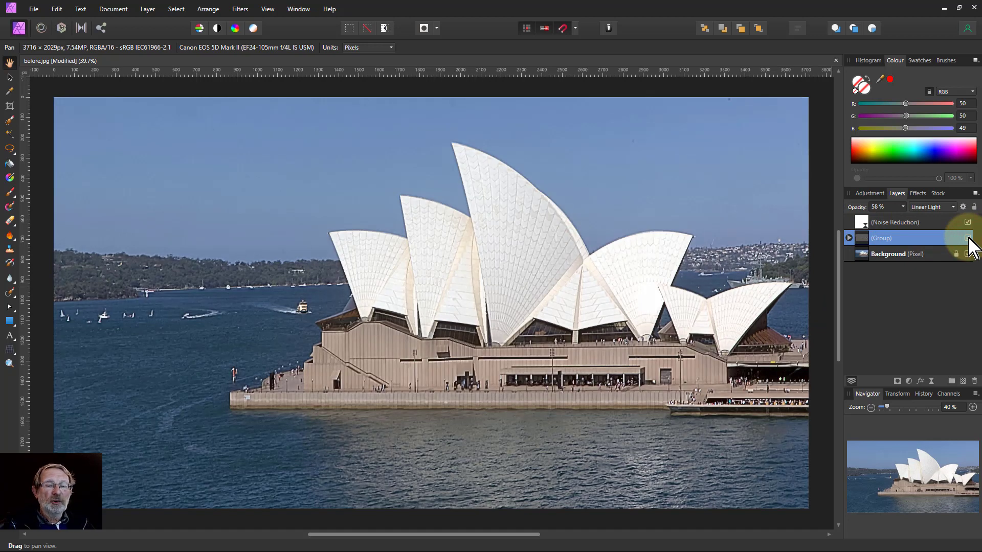